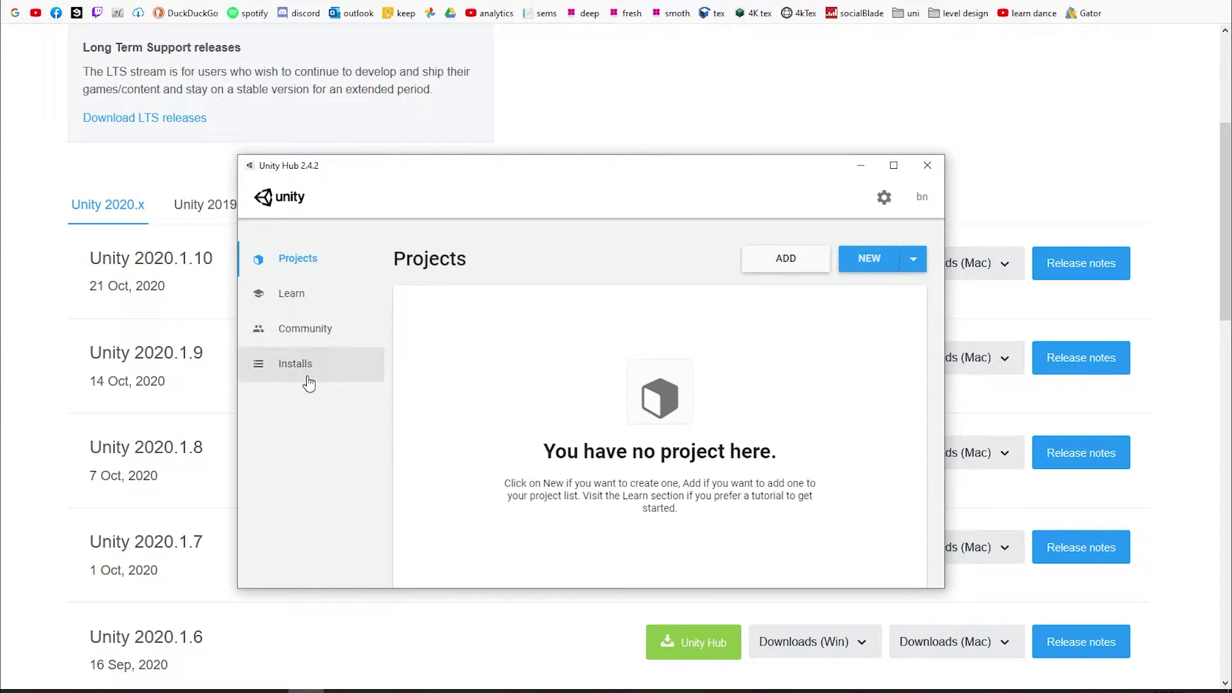
Step: Bring the Unity Download Archive's 2020.x release list in front of Unity Hub
left_click(836, 90)
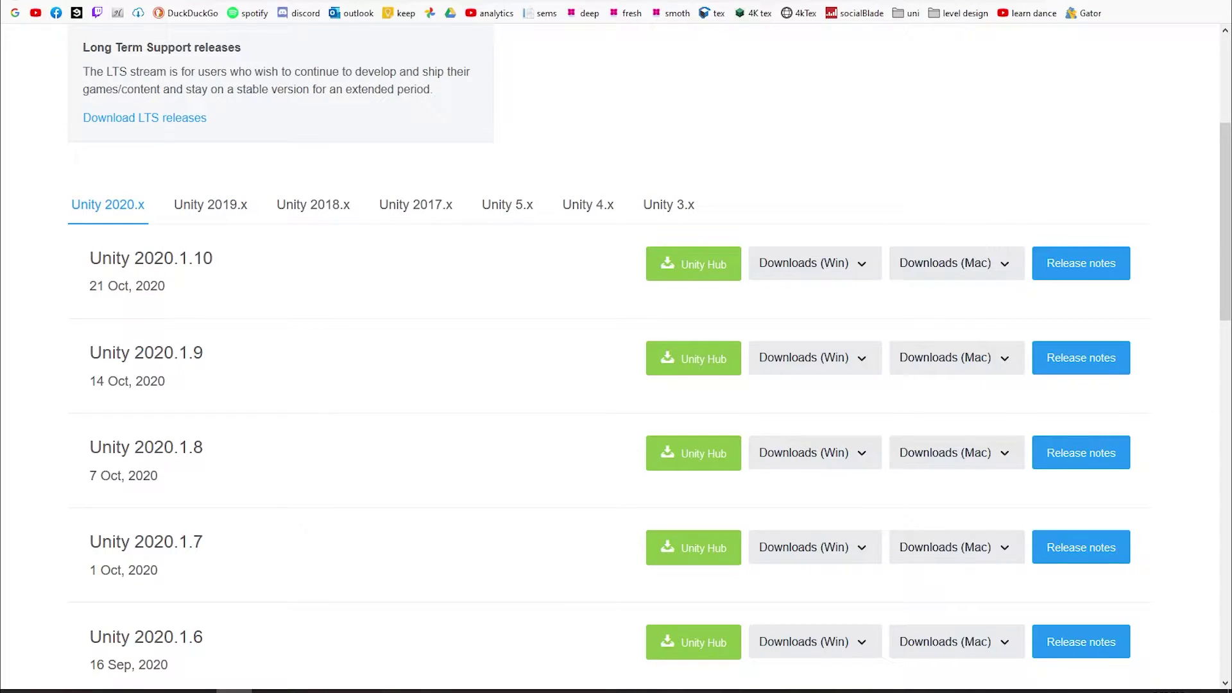
Step: Check in Installs that 2020.1.8f1 is the only installed editor, then return to Projects
left_click(731, 273)
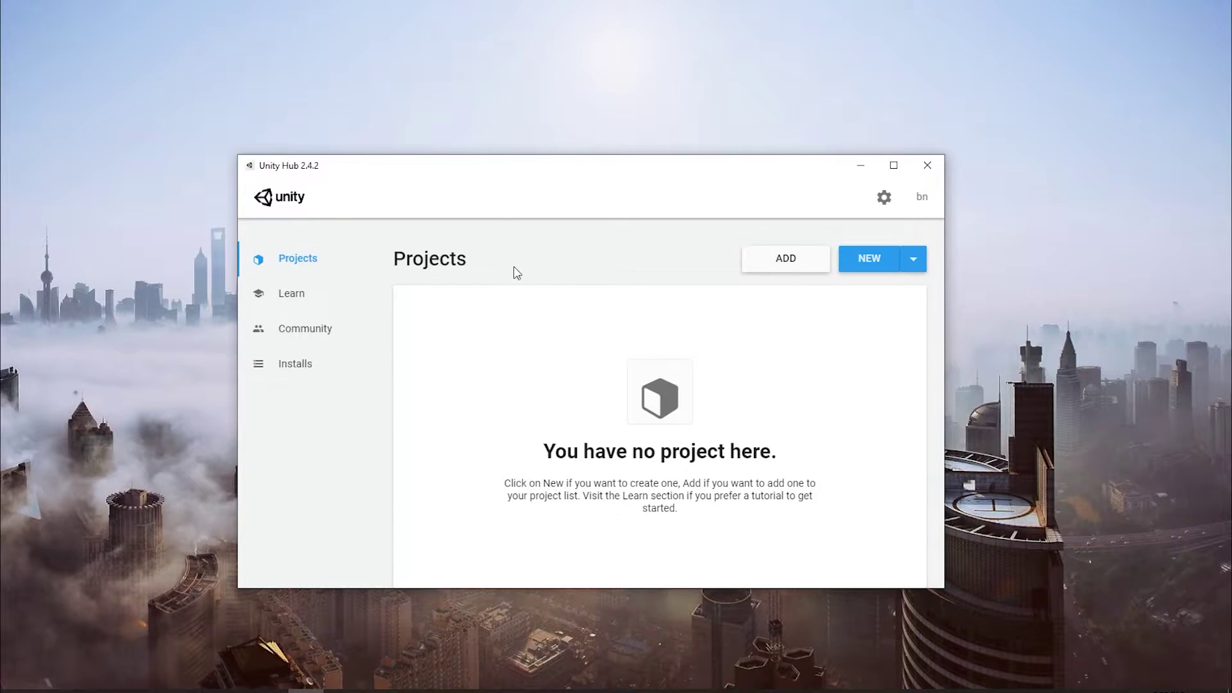
left_click(327, 371)
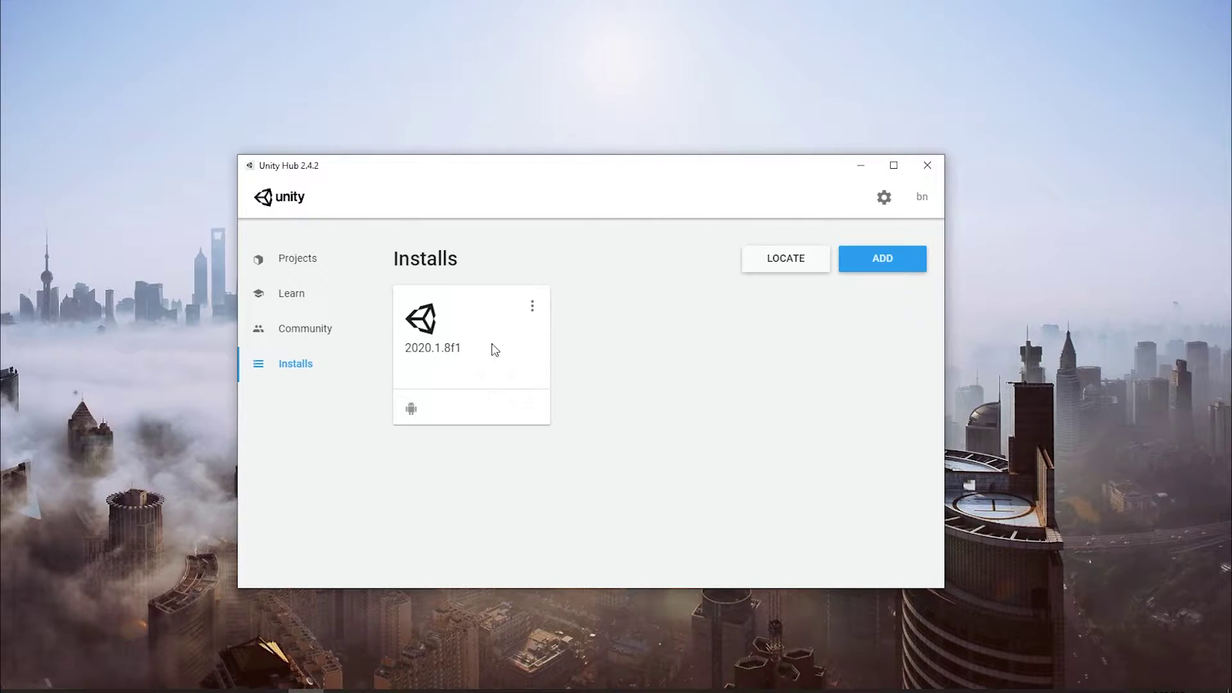
left_click(532, 307)
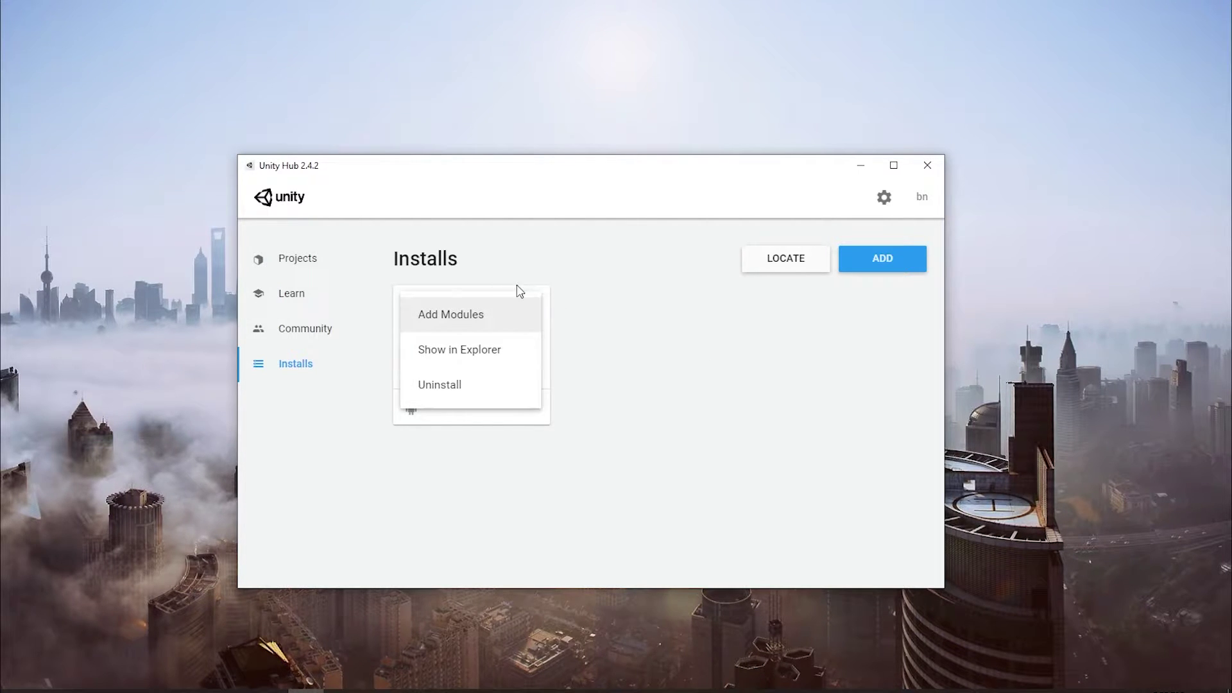
left_click(631, 312)
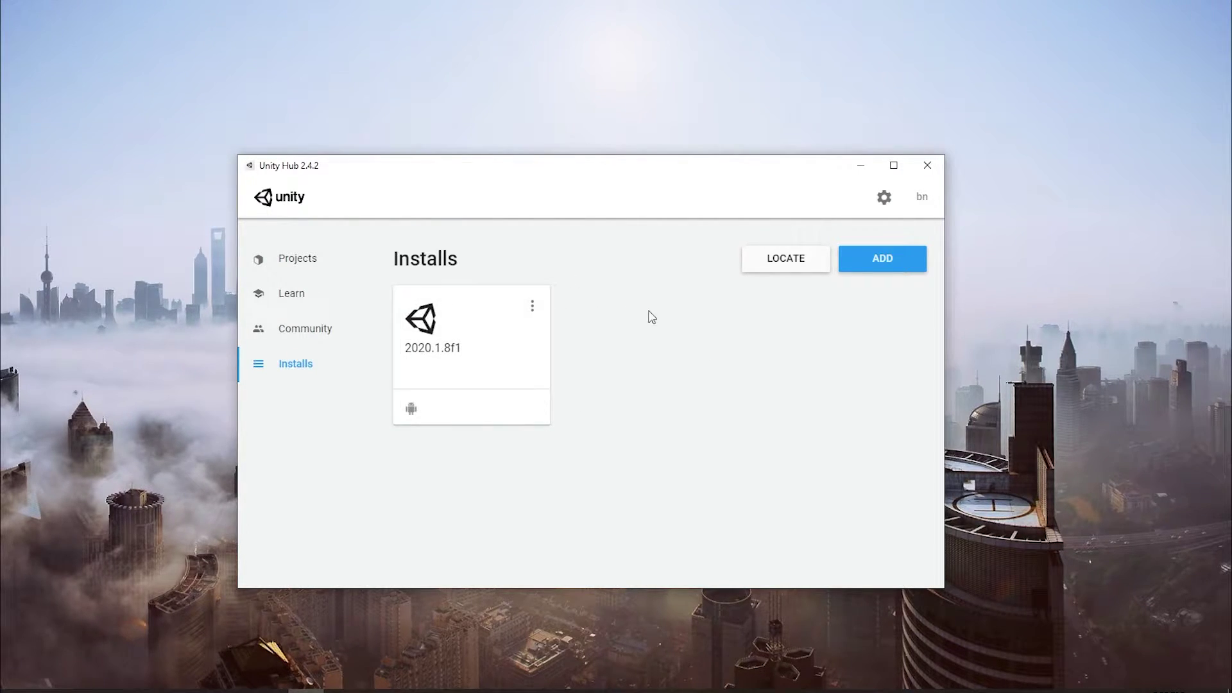
left_click(893, 262)
left_click(294, 262)
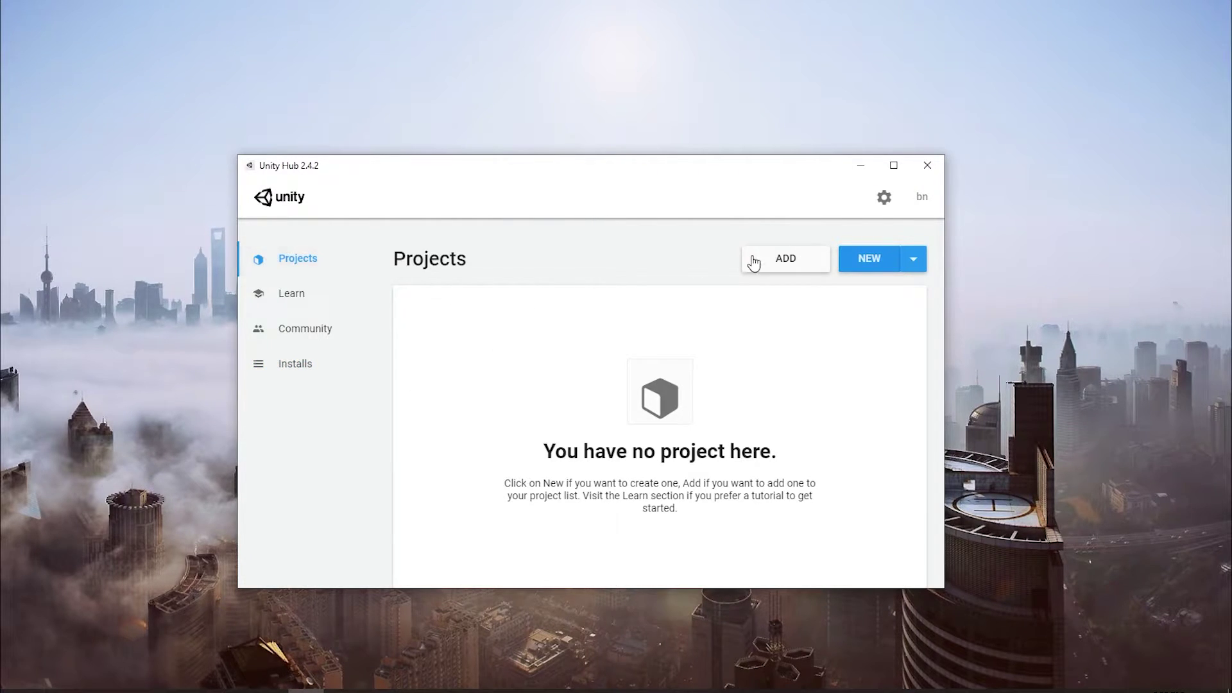
Step: Create a Universal Render Pipeline project named PROJECT in E:\unity
left_click(868, 260)
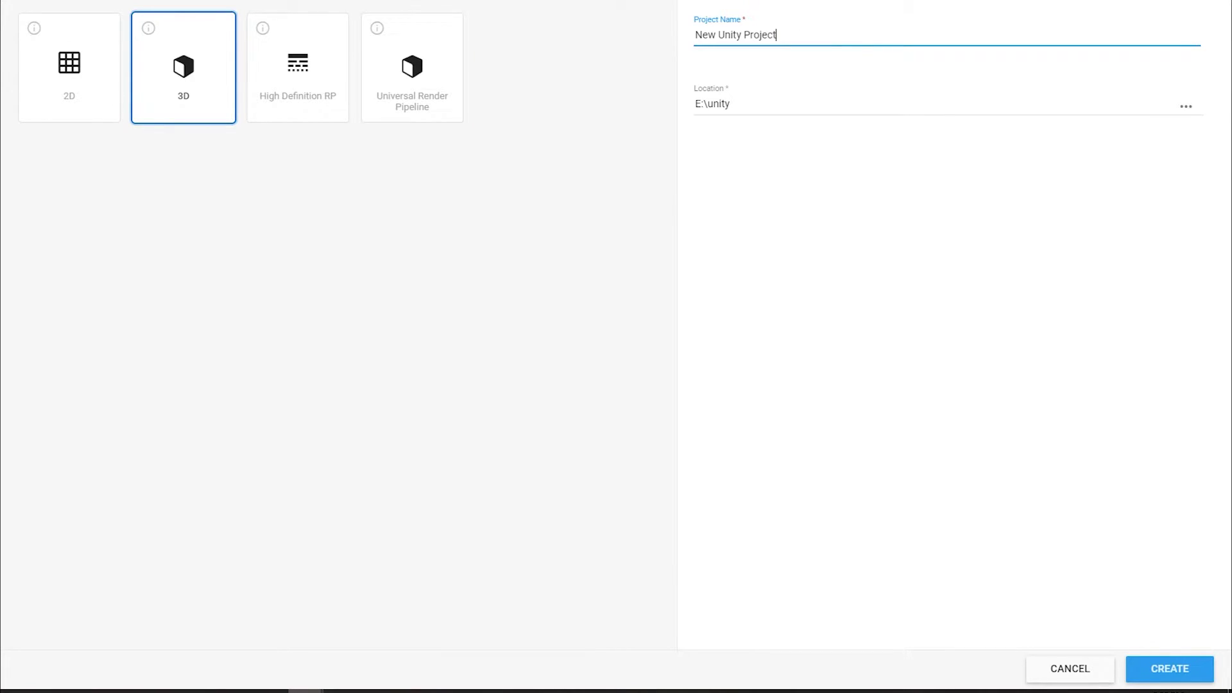
left_click_drag(839, 33, 510, 31)
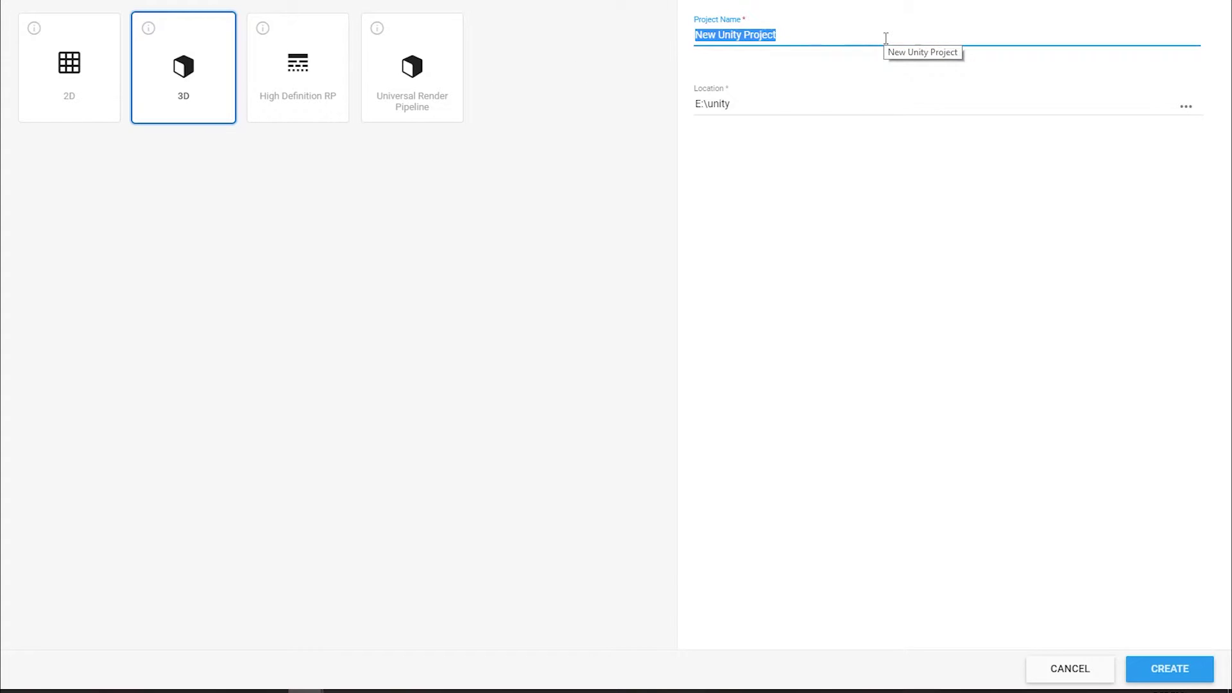
left_click_drag(814, 33, 677, 40)
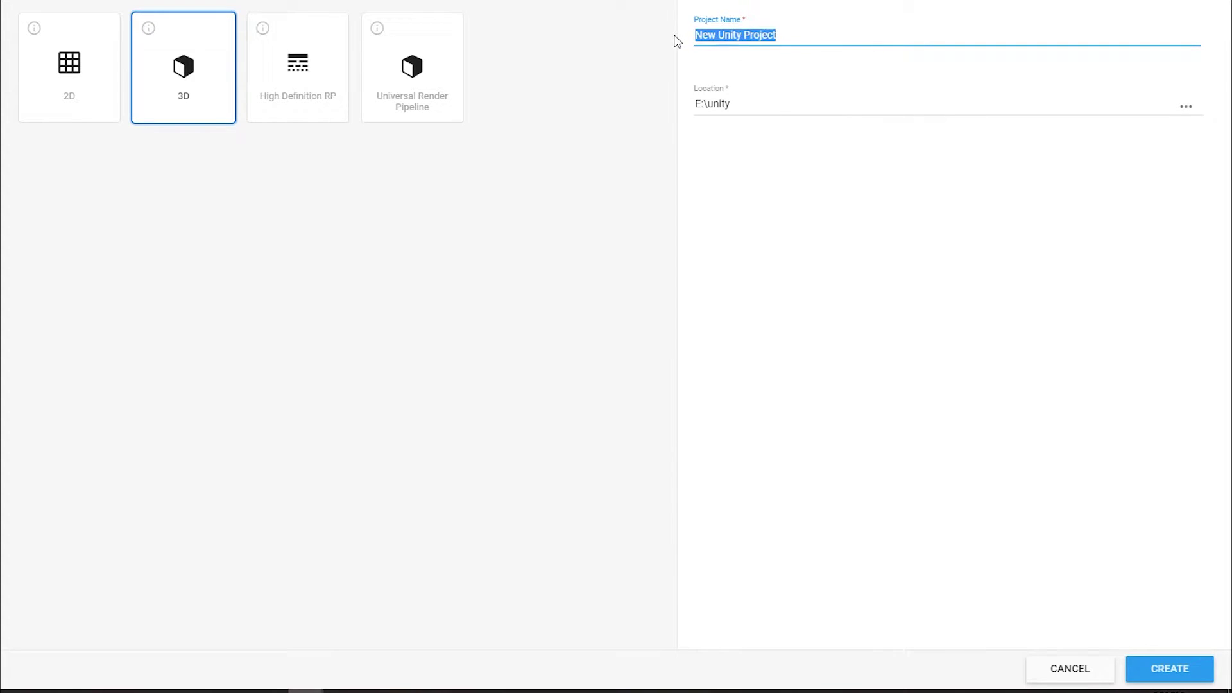
type("PROJECT")
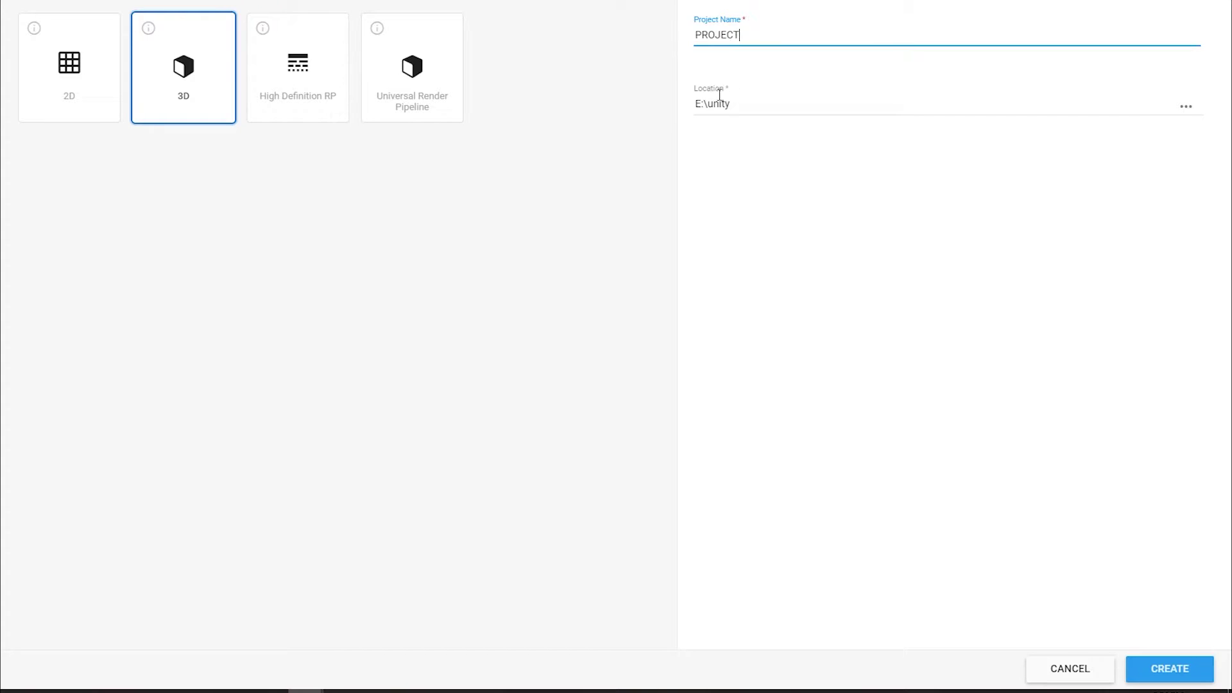
left_click(763, 160)
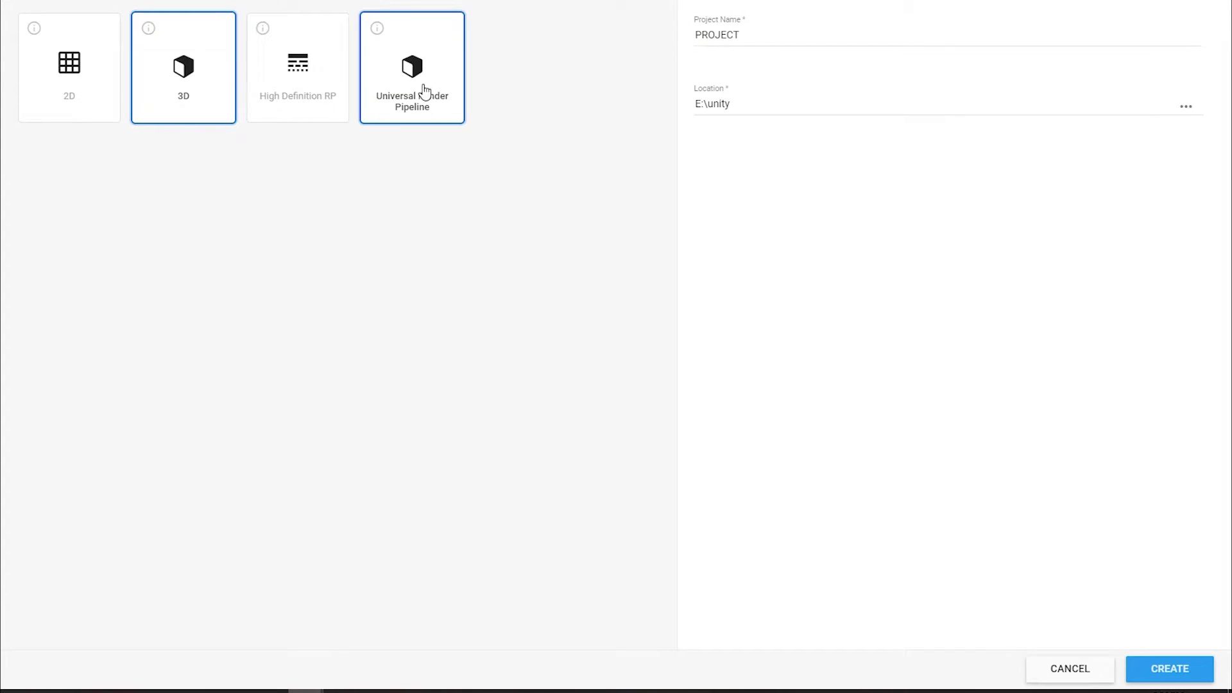
left_click(420, 71)
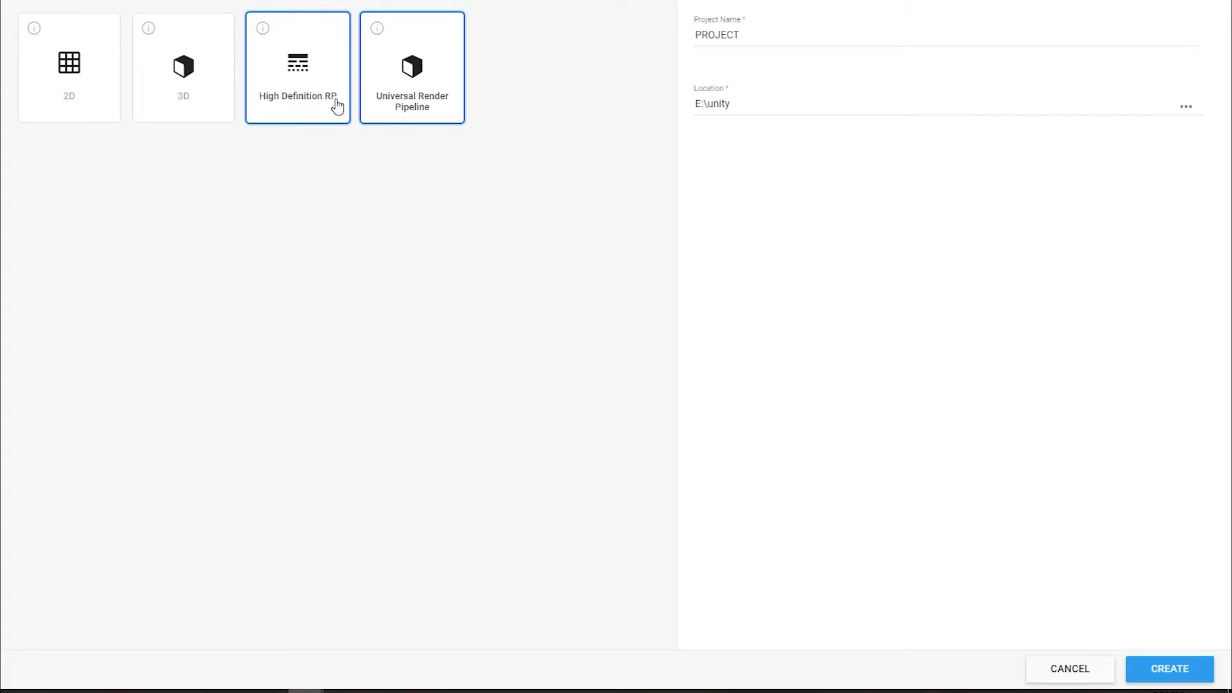
left_click(1178, 669)
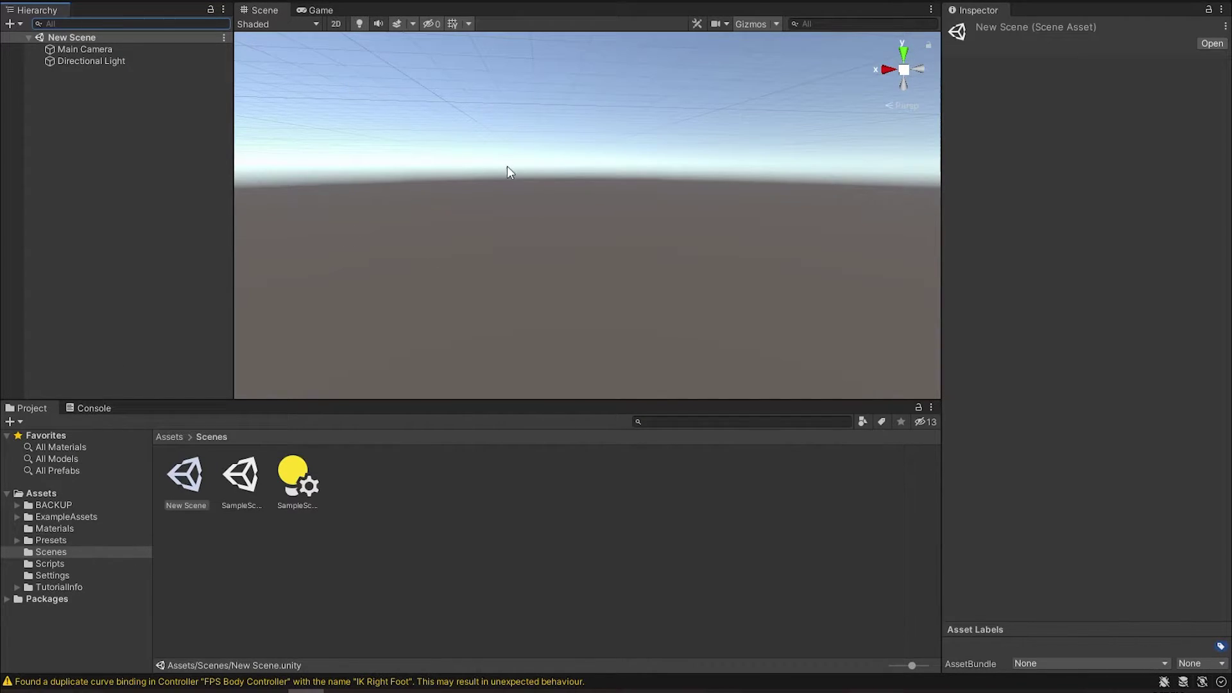
Step: Add a 3D Cube to the scene, undoing a trial stretch so its X scale stays 1
mouse_move(566, 163)
right_mouse_down()
mouse_move(594, 206)
mouse_move(575, 167)
mouse_move(556, 181)
right_mouse_up()
left_click(79, 176)
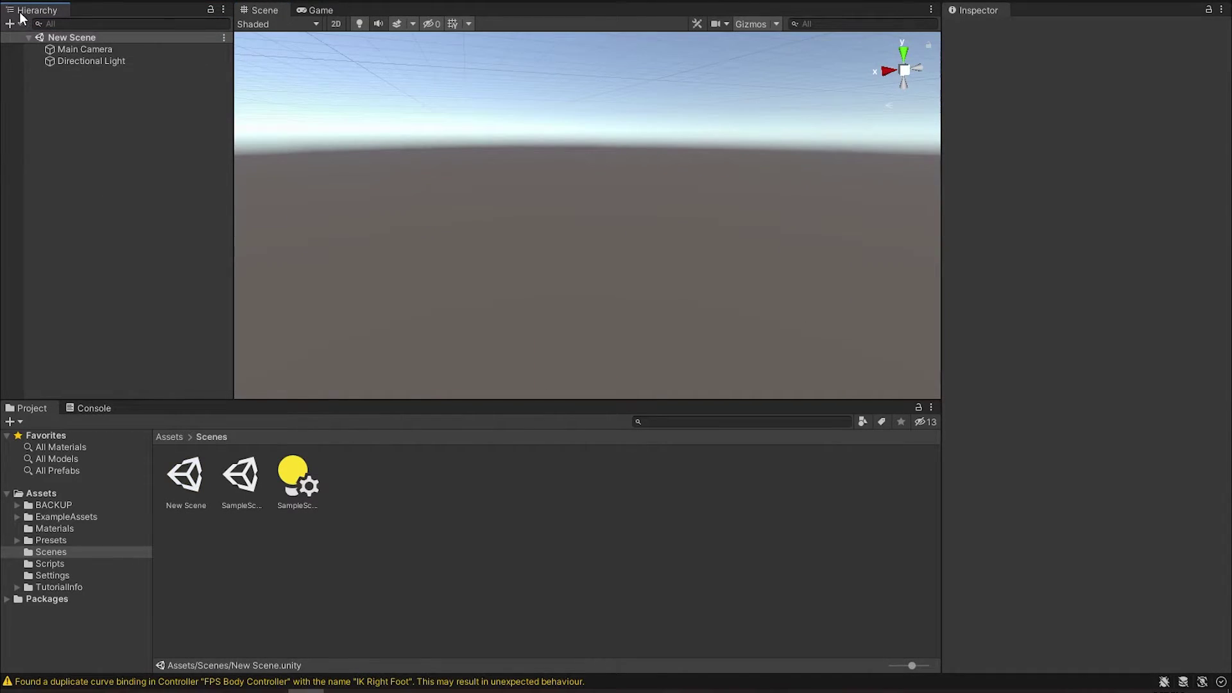
right_click(80, 152)
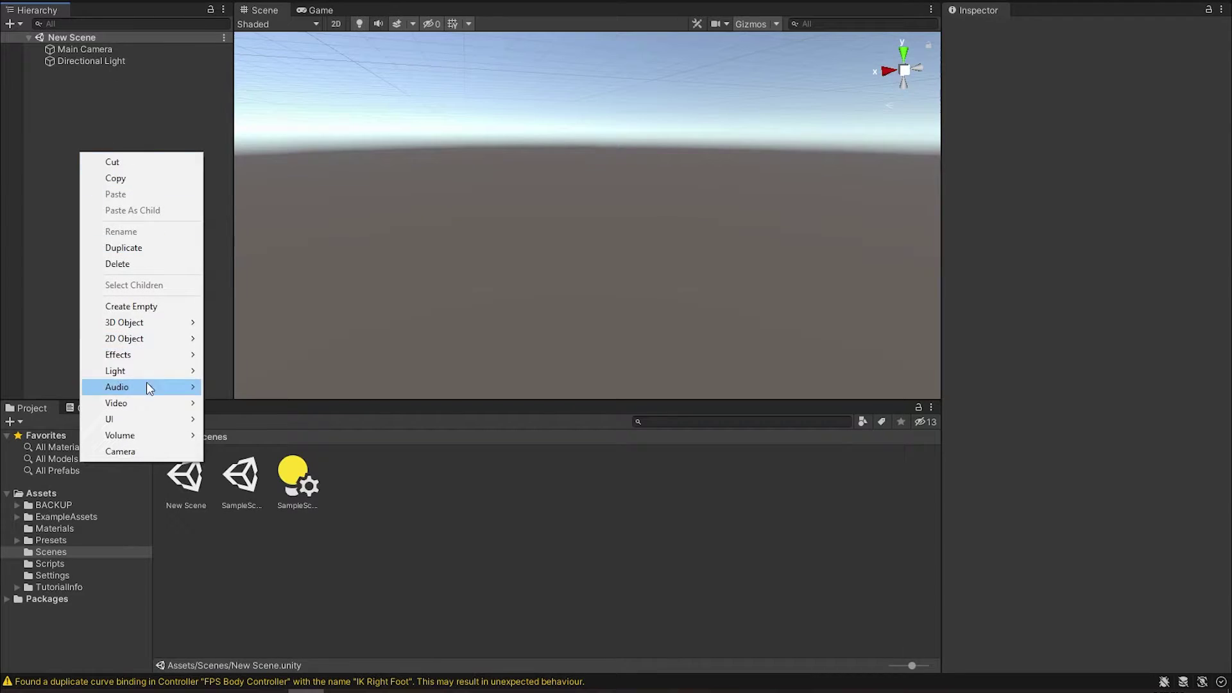
mouse_move(153, 323)
left_click(253, 322)
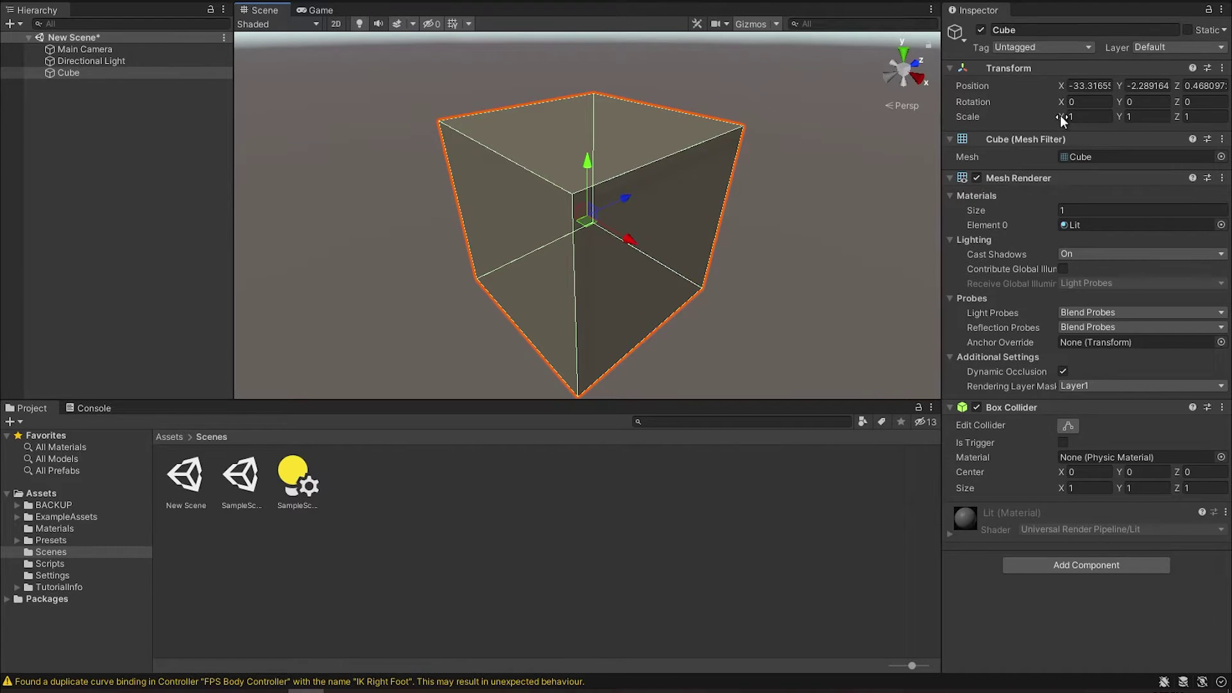
left_click_drag(1060, 114, 1117, 115)
key("ctrl+z")
left_click_drag(477, 200, 450, 167, "alt")
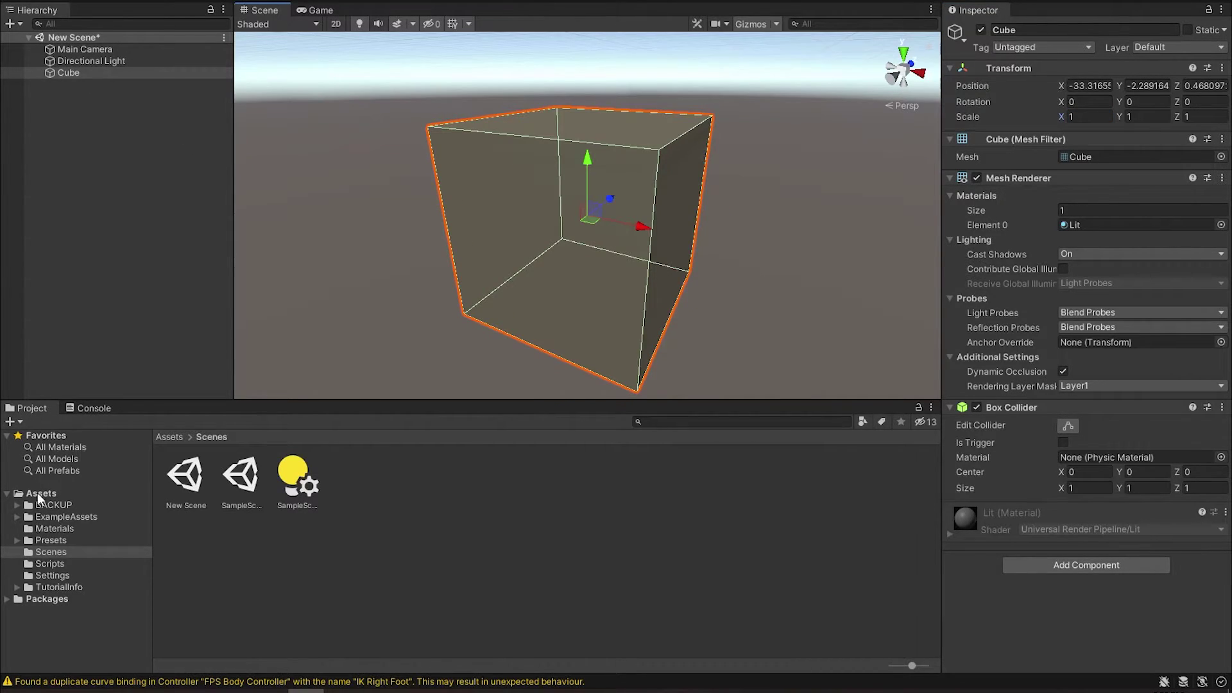
Step: Drag the Cube into Assets/Scenes to make it a Cube prefab
left_click(366, 525)
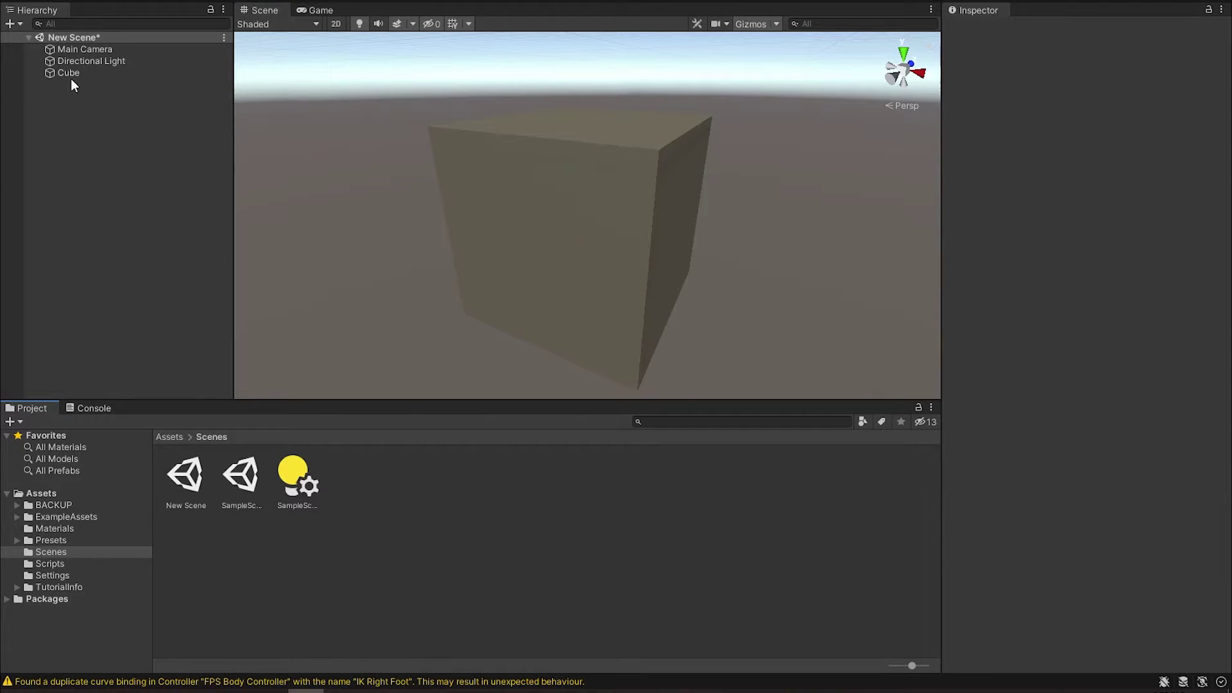
left_click_drag(75, 72, 332, 519)
right_click(519, 523)
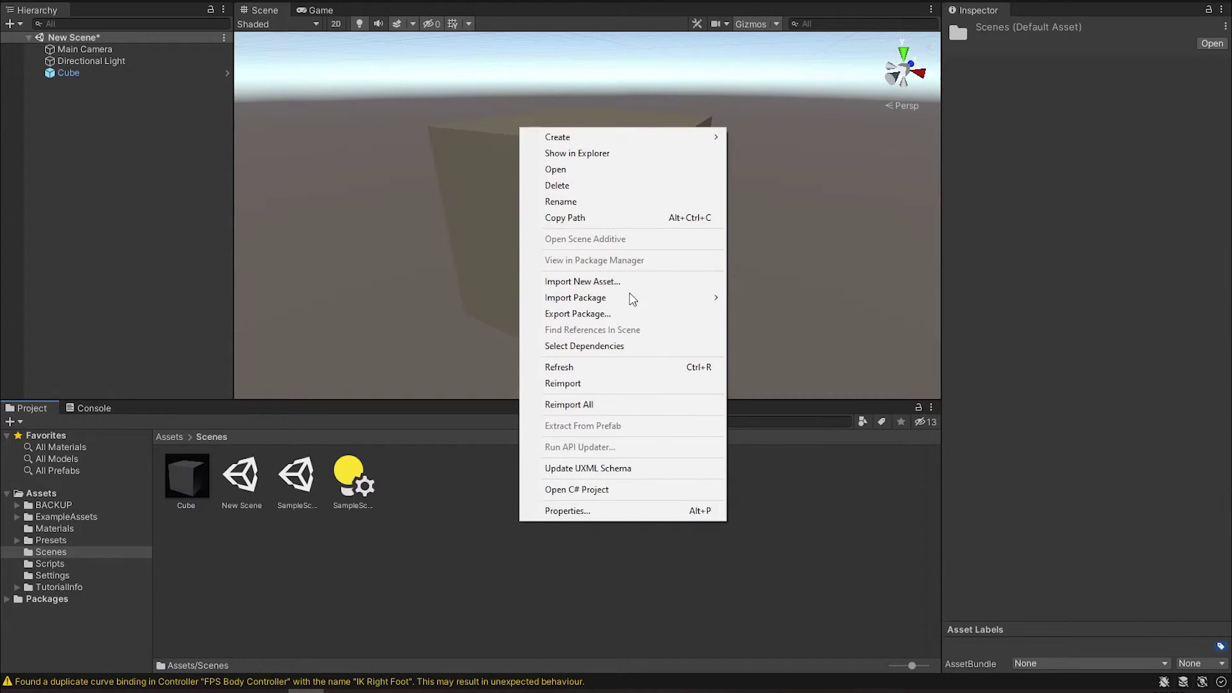
left_click(471, 614)
left_click(186, 498)
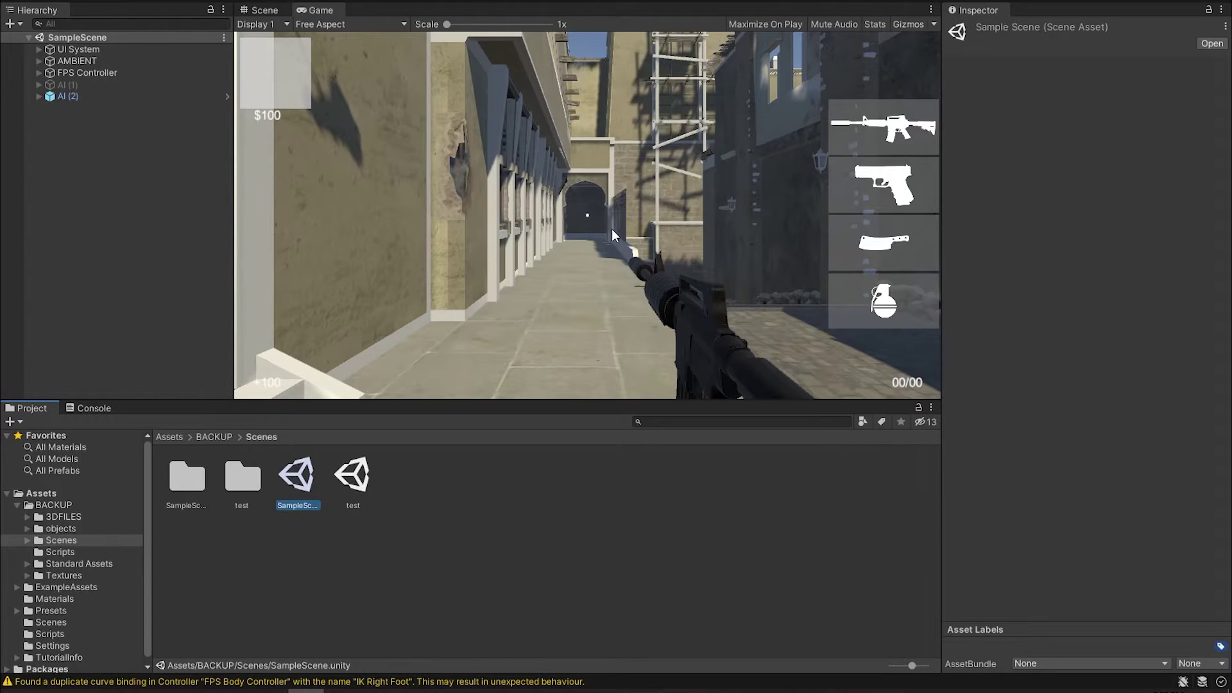
Step: Open the File menu with Alt+F in the BACKUP SampleScene
key("alt+f")
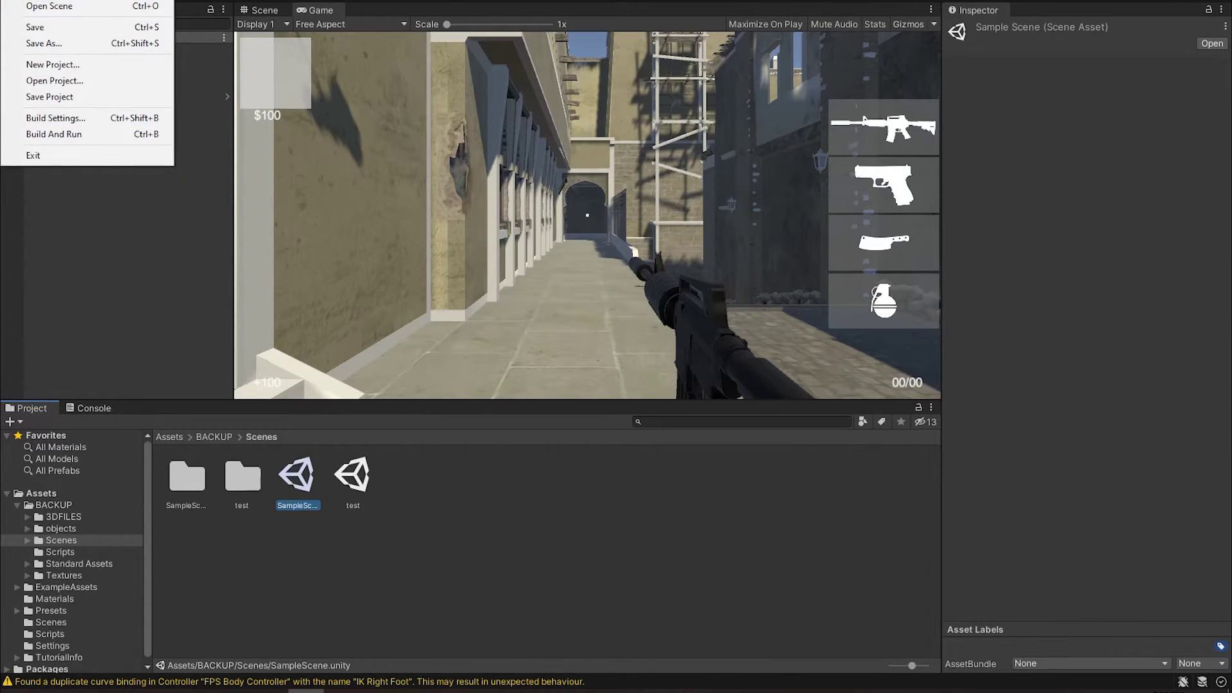
key("Escape")
key("alt+f")
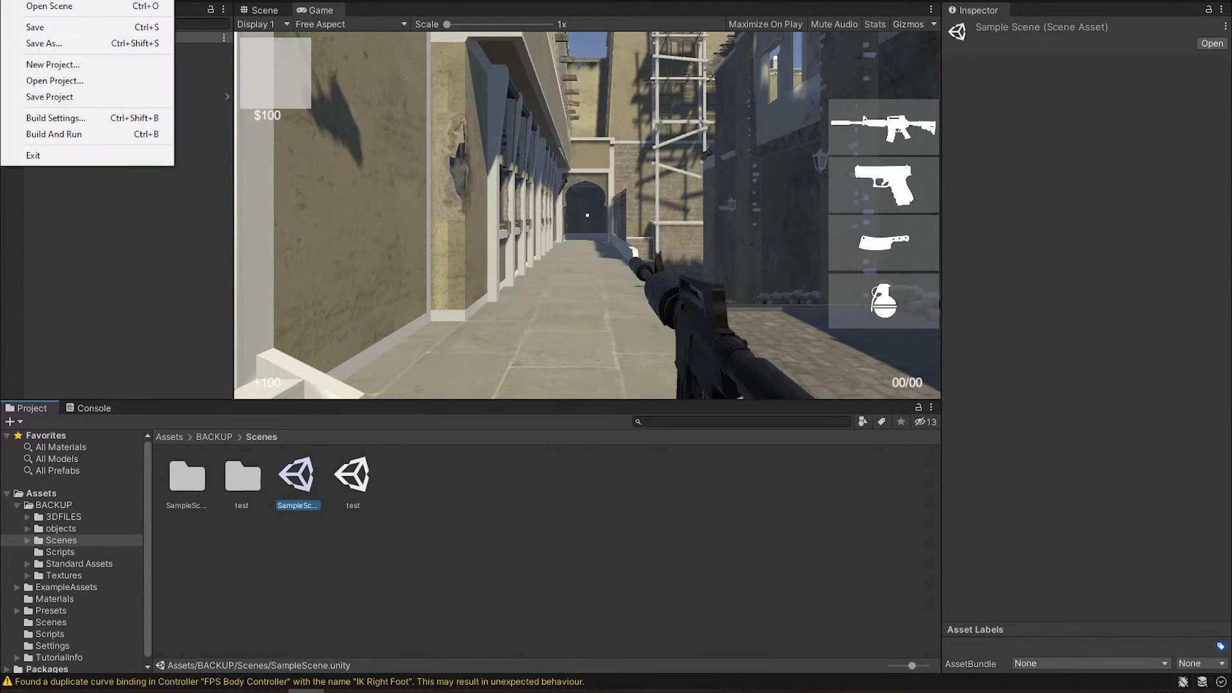
Step: In Build Settings, select Android and switch the platform from PC, Mac & Linux Standalone
left_click(98, 118)
left_click_drag(369, 90, 310, 77)
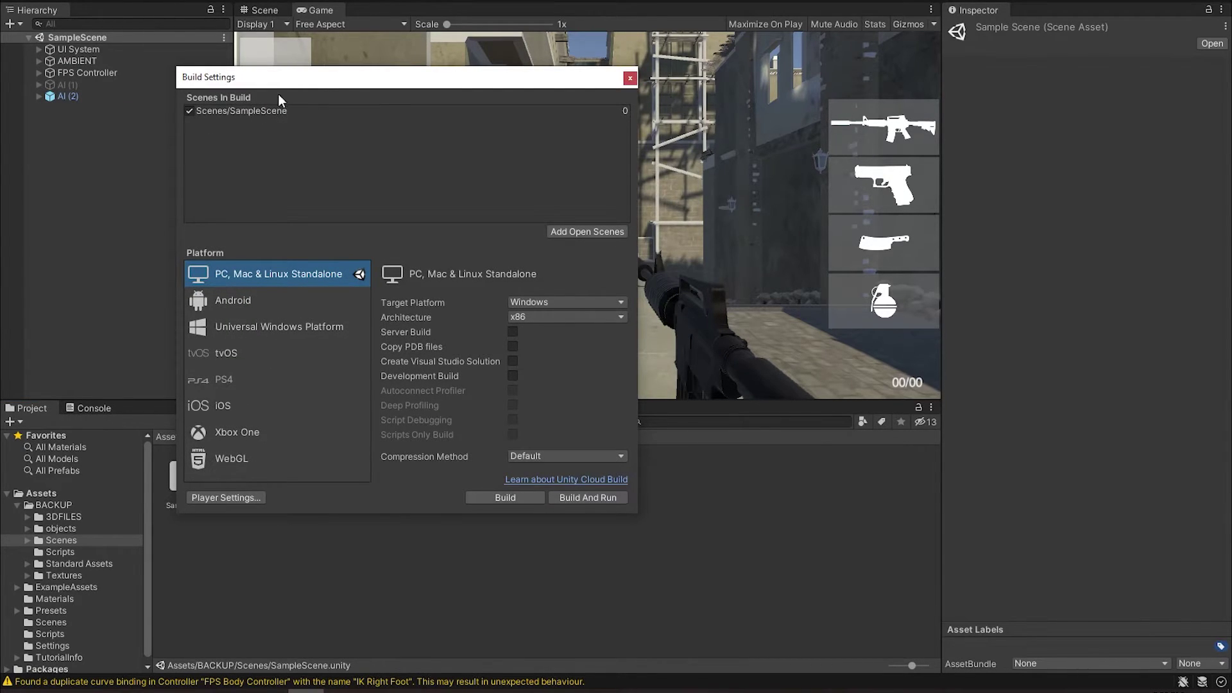
left_click_drag(278, 83, 219, 178)
left_click_drag(346, 172, 286, 64)
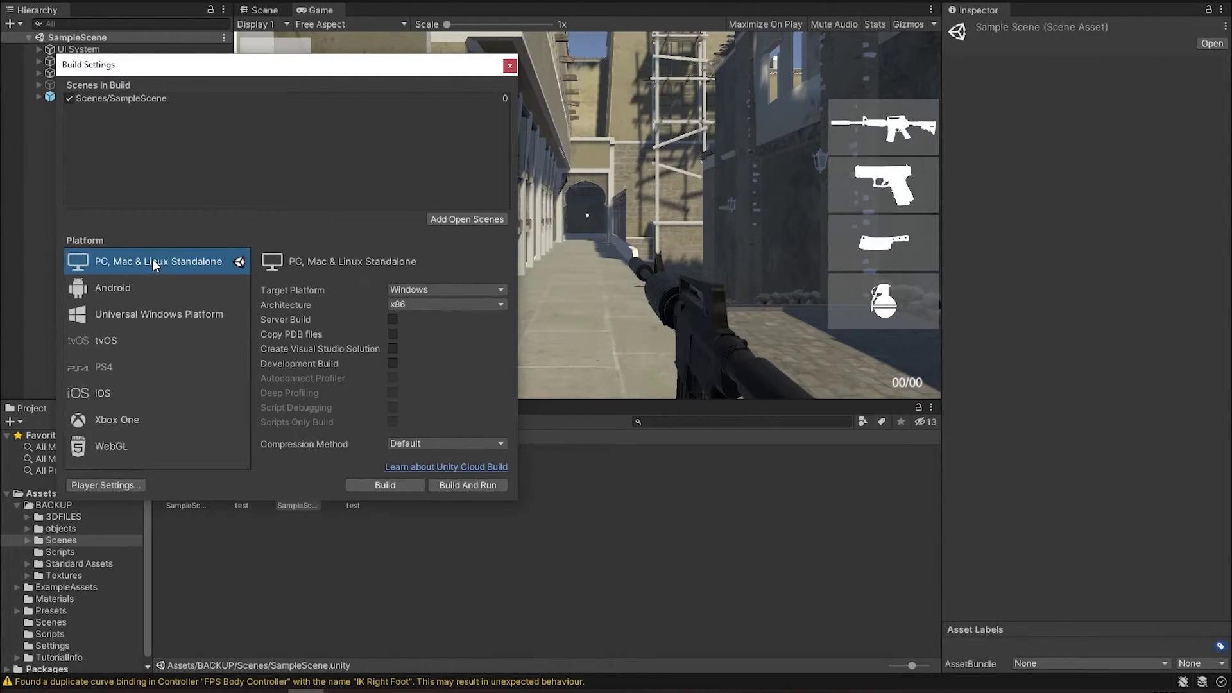
left_click(104, 286)
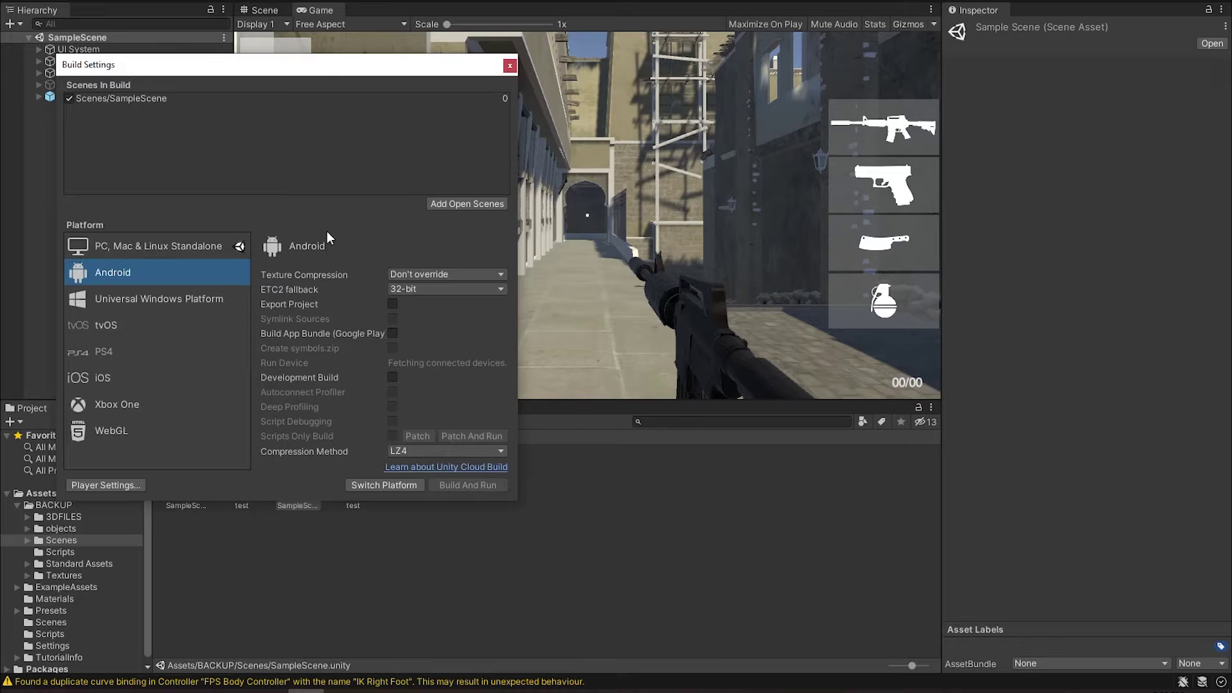
left_click(370, 485)
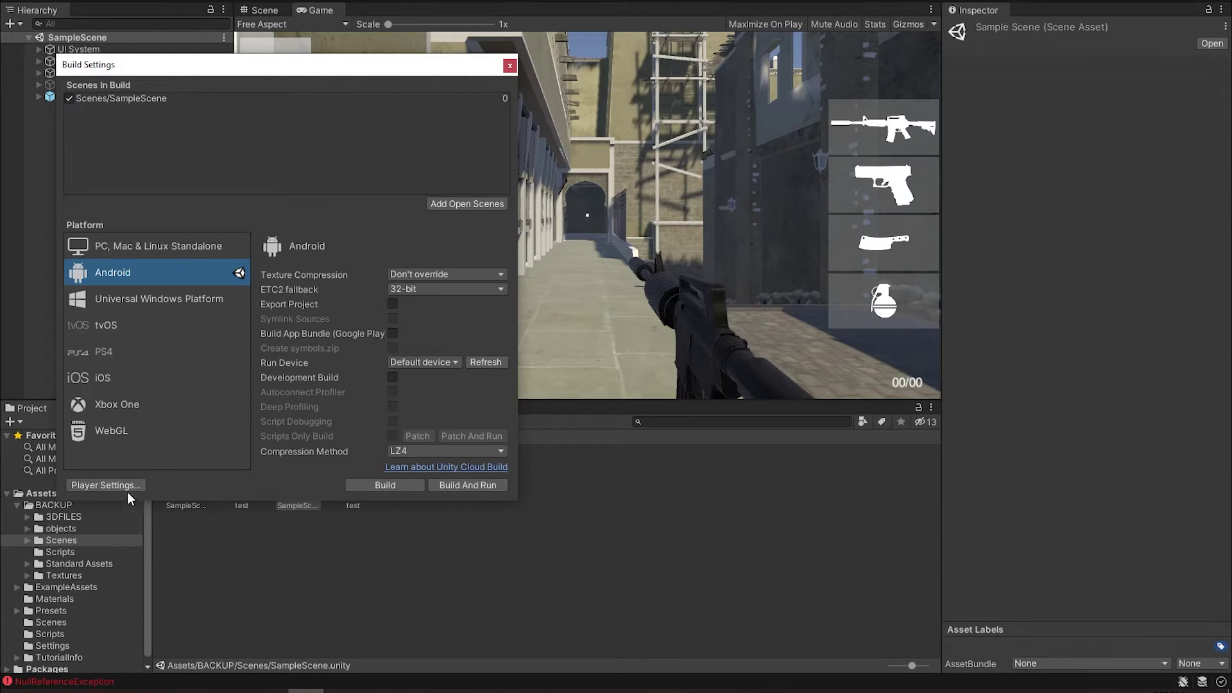
Step: Open Android Player Settings and confirm the older Play Console bundle's armeabi-v7a ABI
left_click(125, 485)
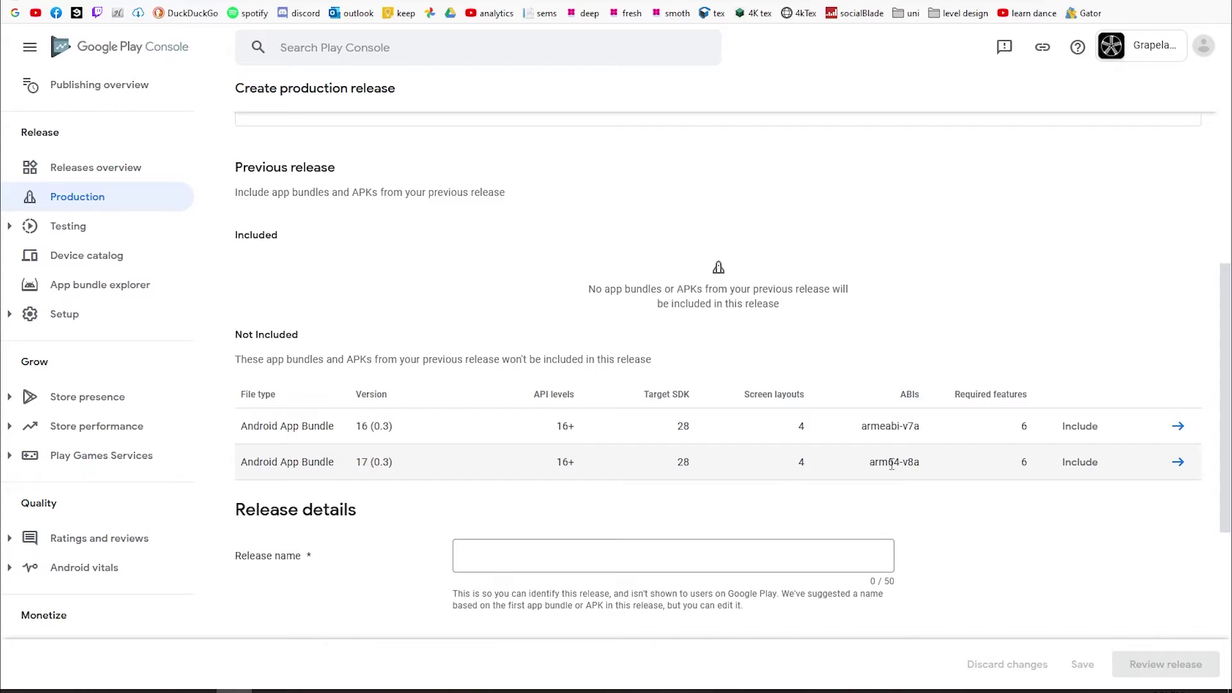
left_click_drag(861, 426, 923, 434)
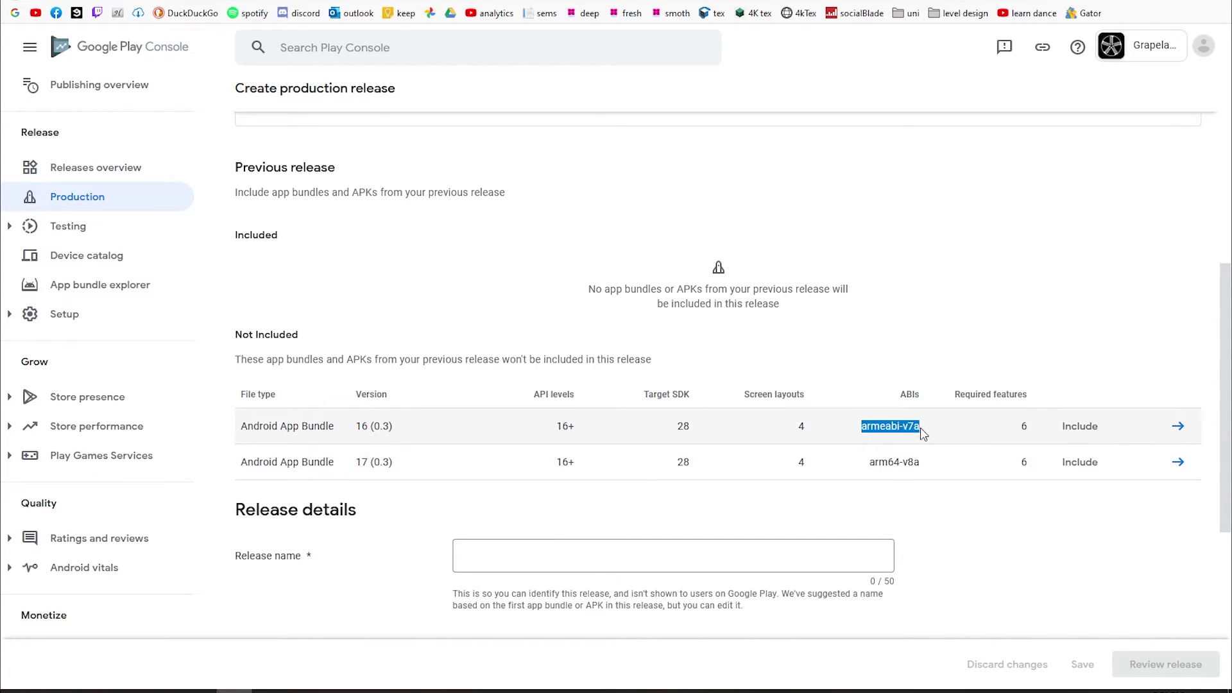
left_click(941, 435)
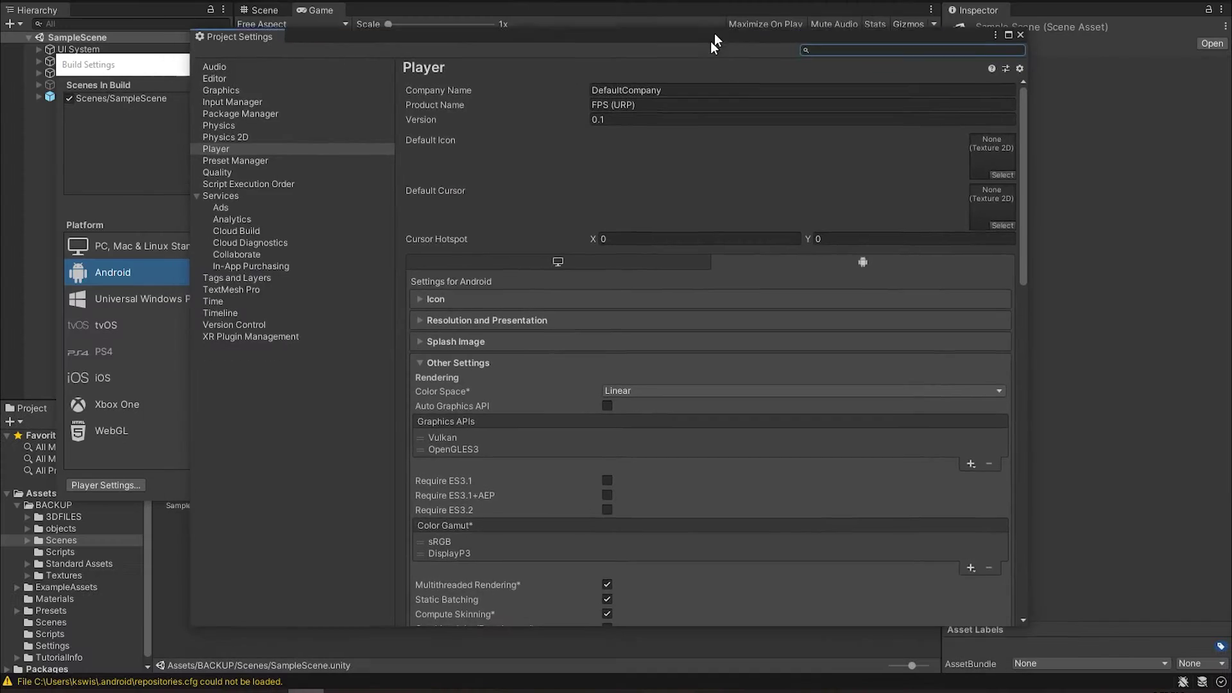
Step: Set Scripting Backend to IL2CPP and target ARM64 instead of ARMv7 in Configuration
scroll(614, 186, "down", 10)
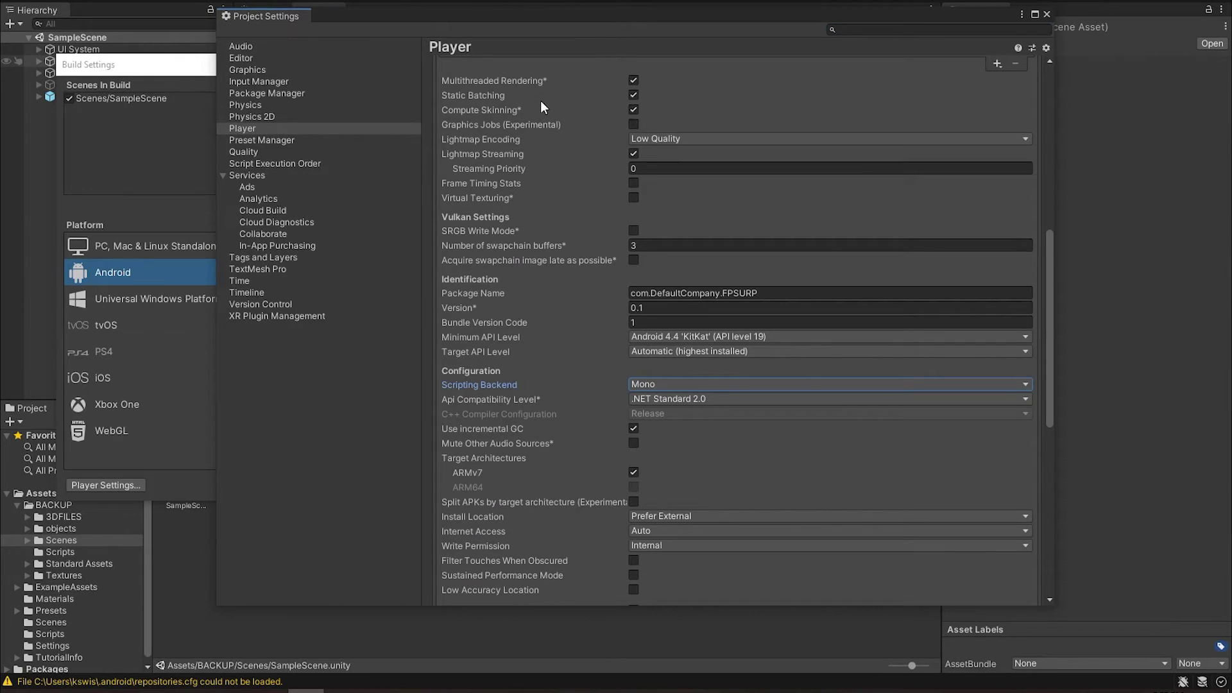
scroll(639, 378, "up", 10)
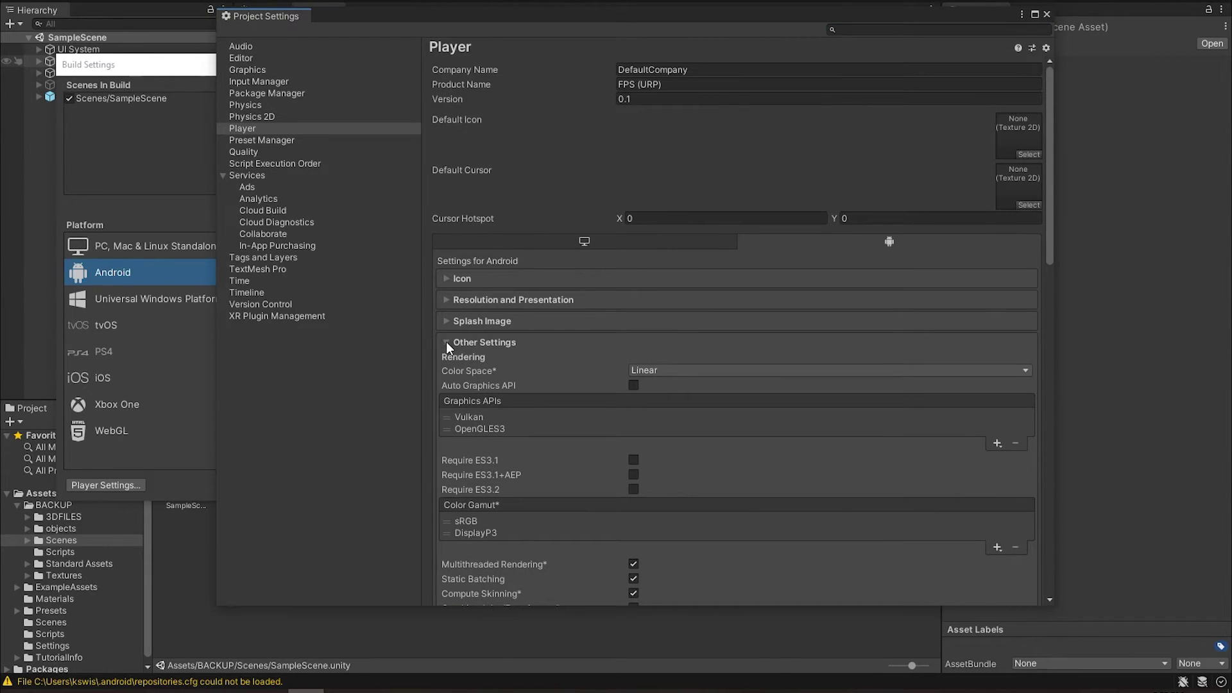
scroll(517, 348, "down", 10)
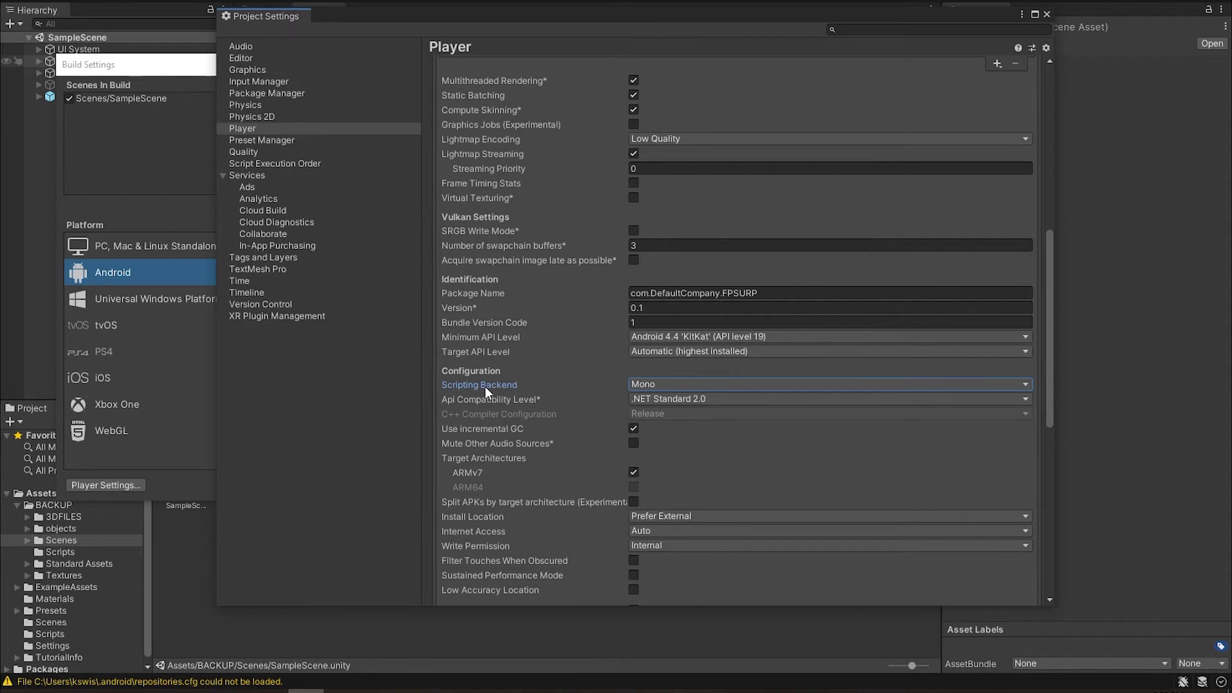
scroll(577, 387, "down", 3)
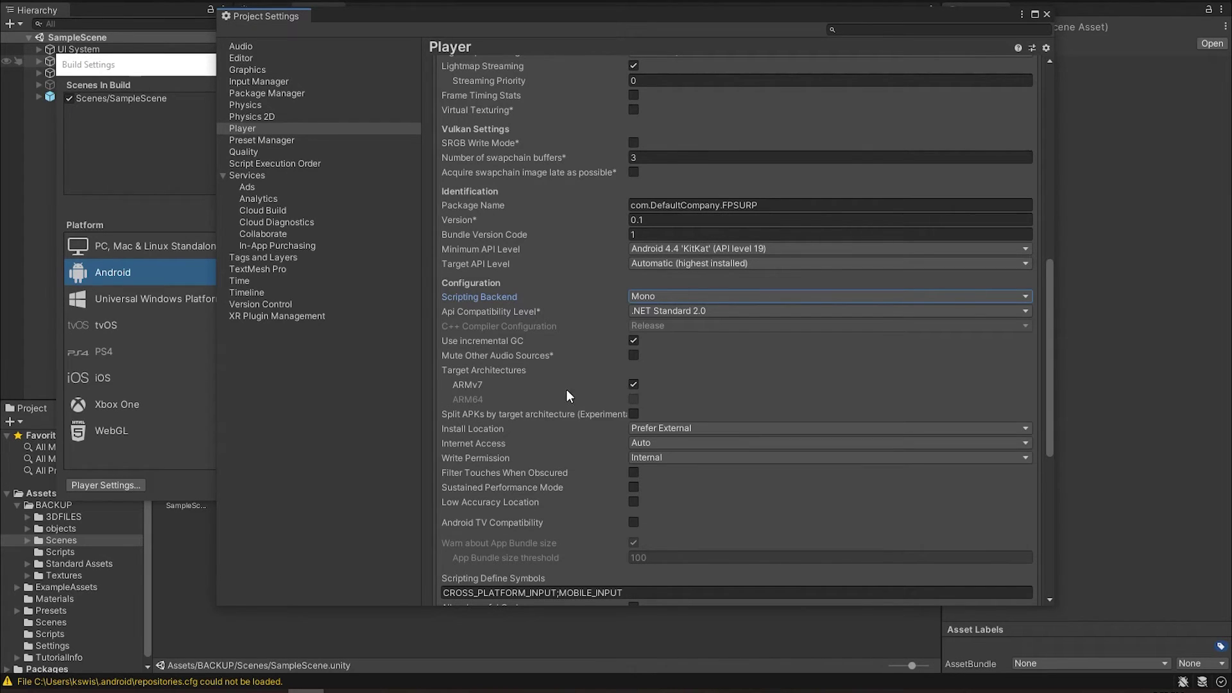
left_click_drag(449, 16, 574, 25)
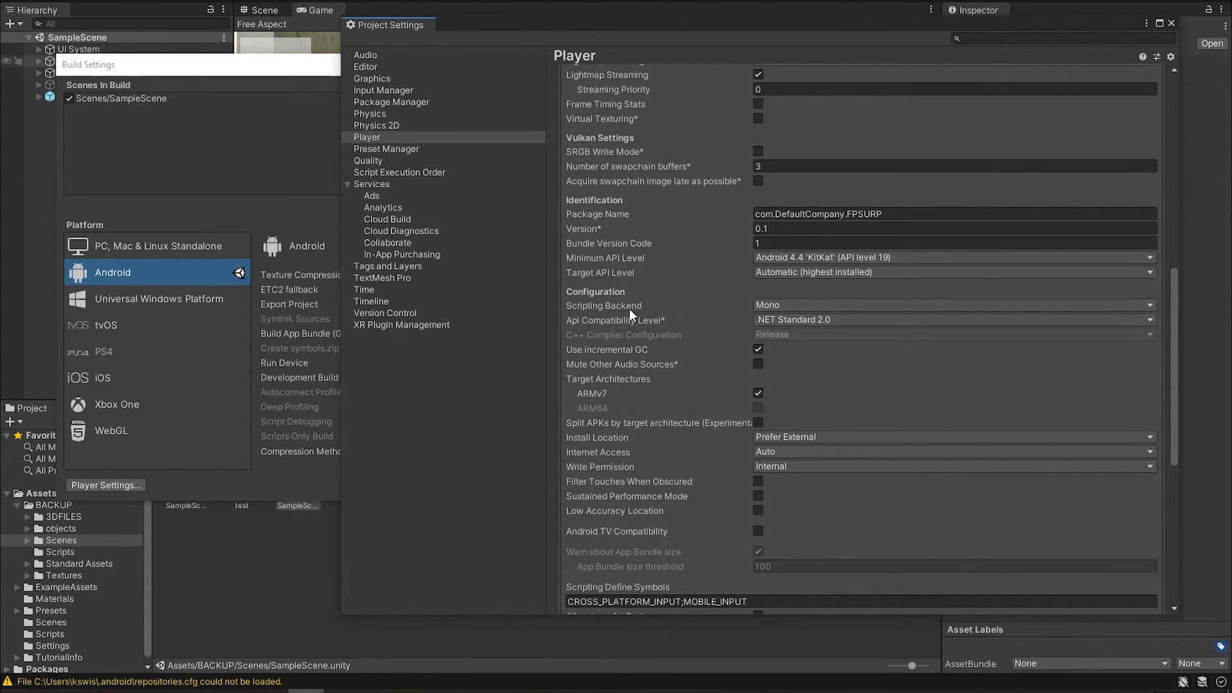
left_click(781, 305)
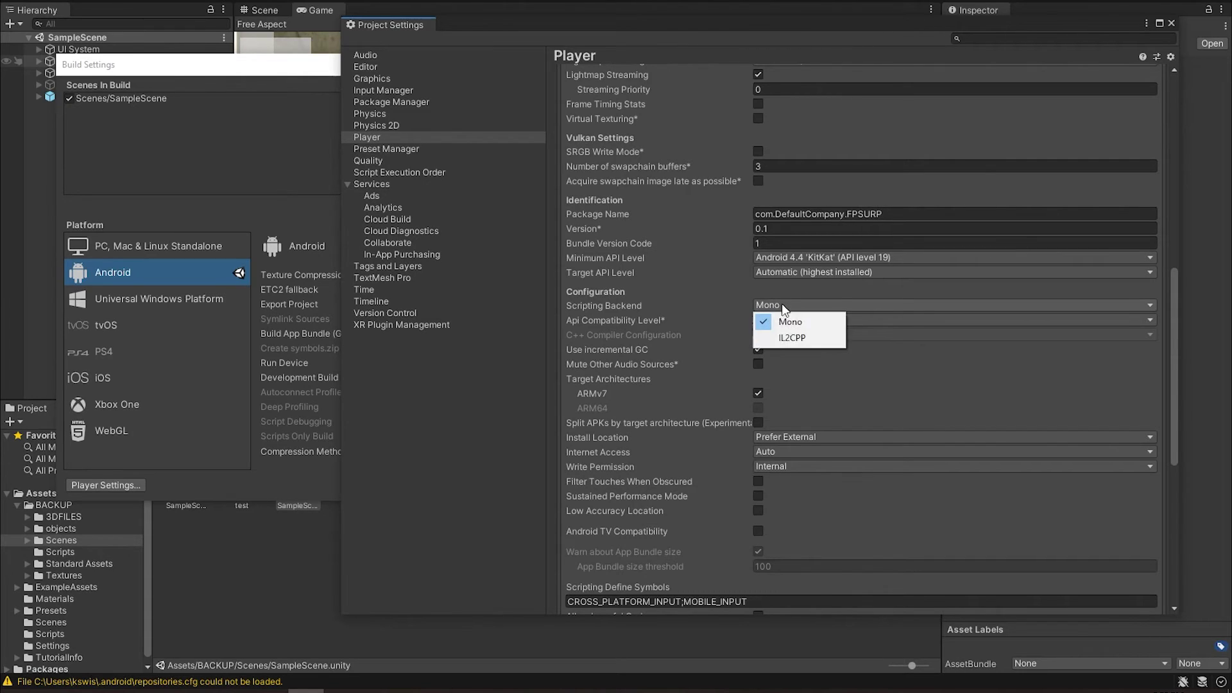
left_click(795, 338)
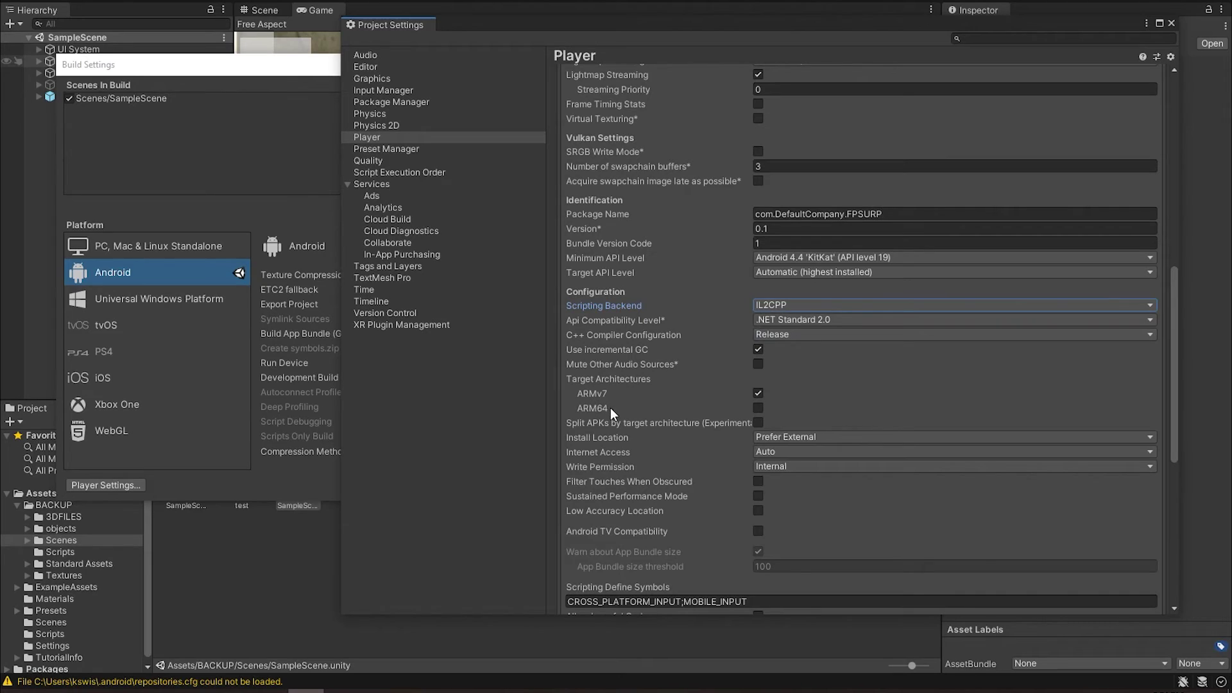
left_click(757, 408)
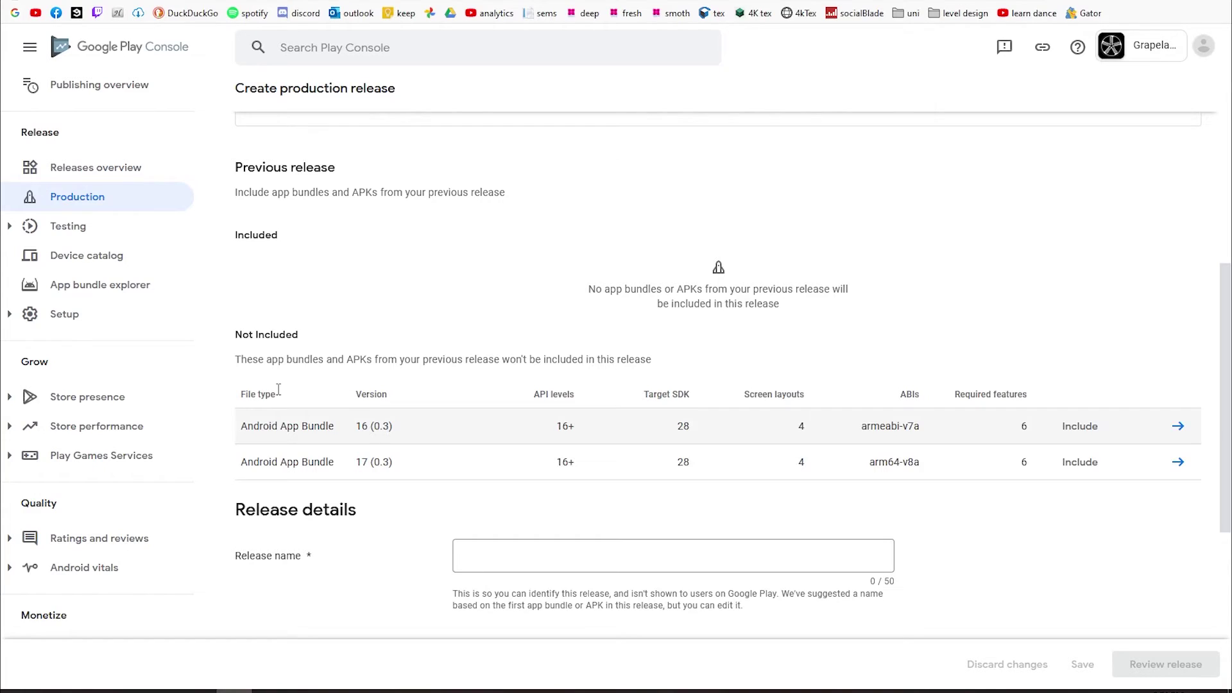
scroll(489, 119, "up", 7)
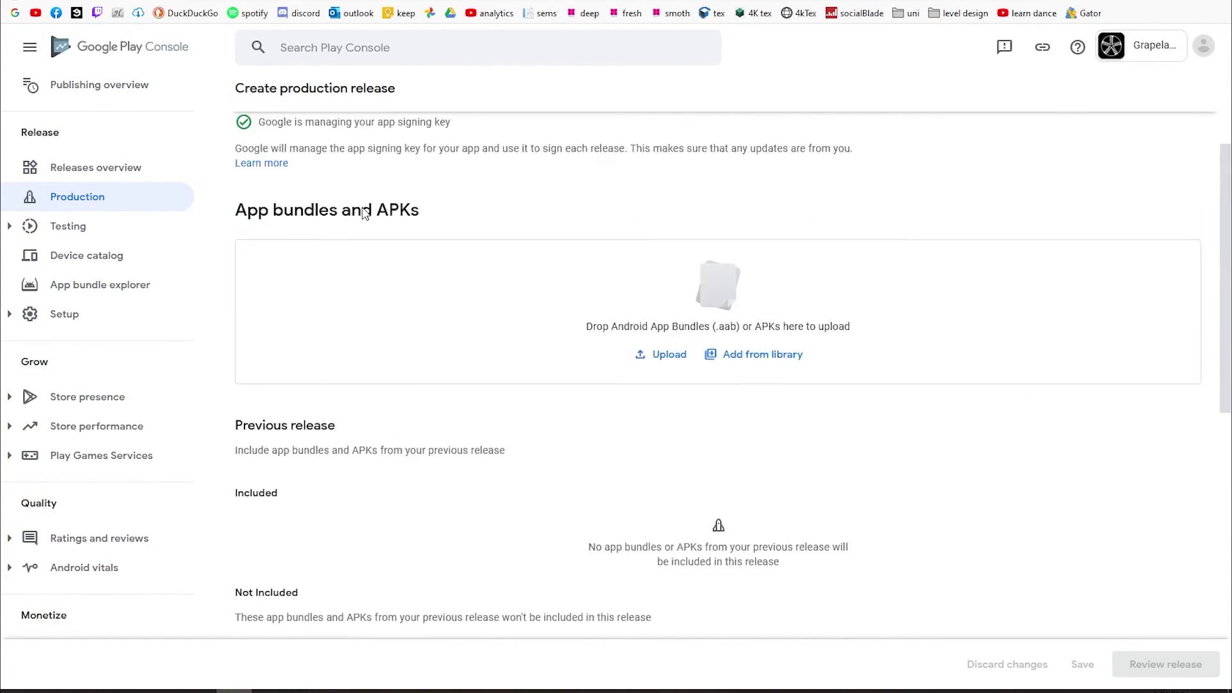
scroll(489, 118, "down", 5)
scroll(641, 324, "up", 5)
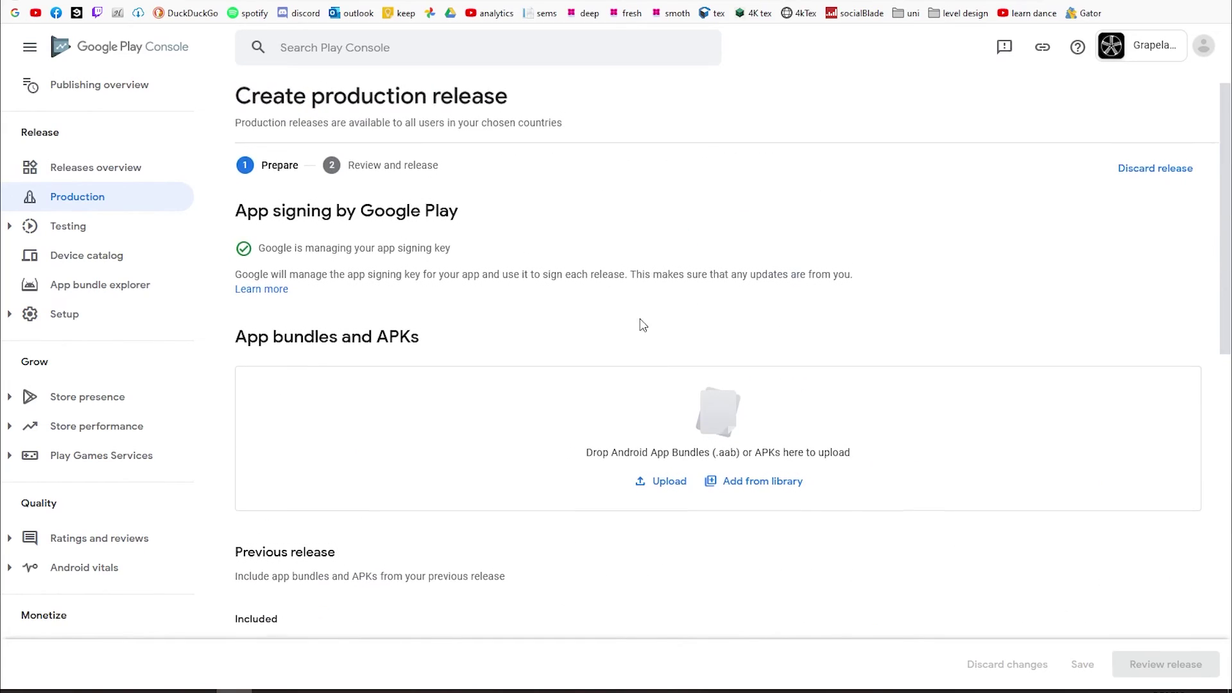
scroll(661, 480, "down", 5)
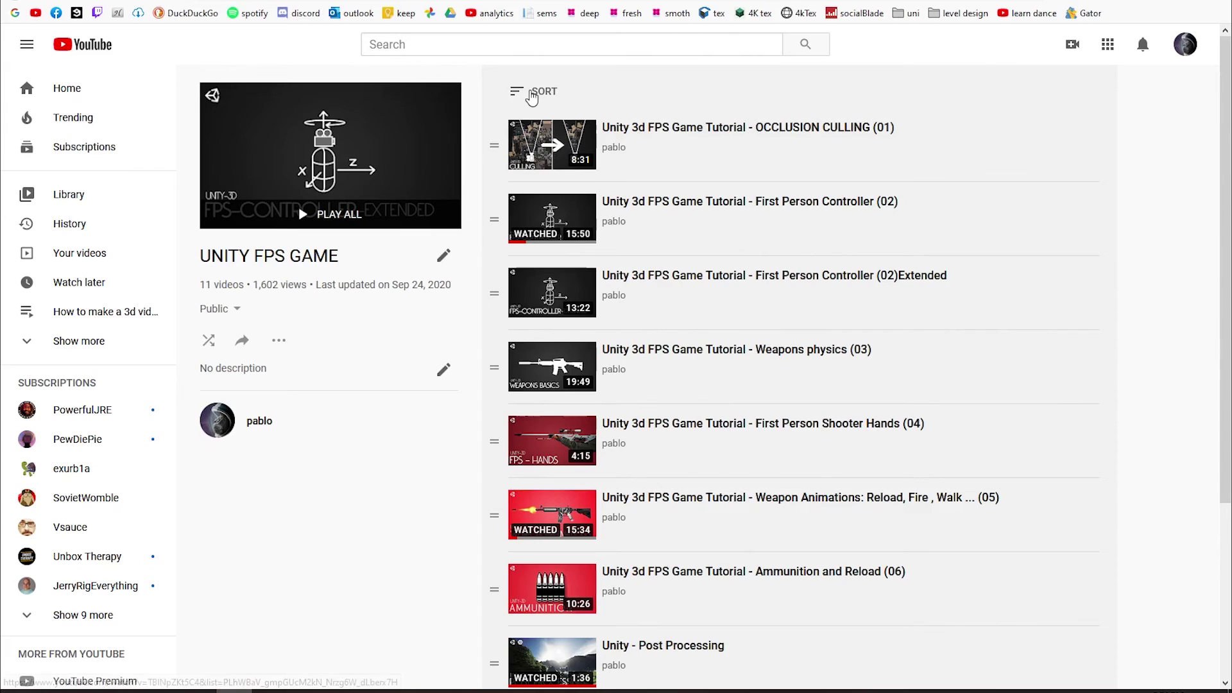
left_click_drag(194, 257, 345, 263)
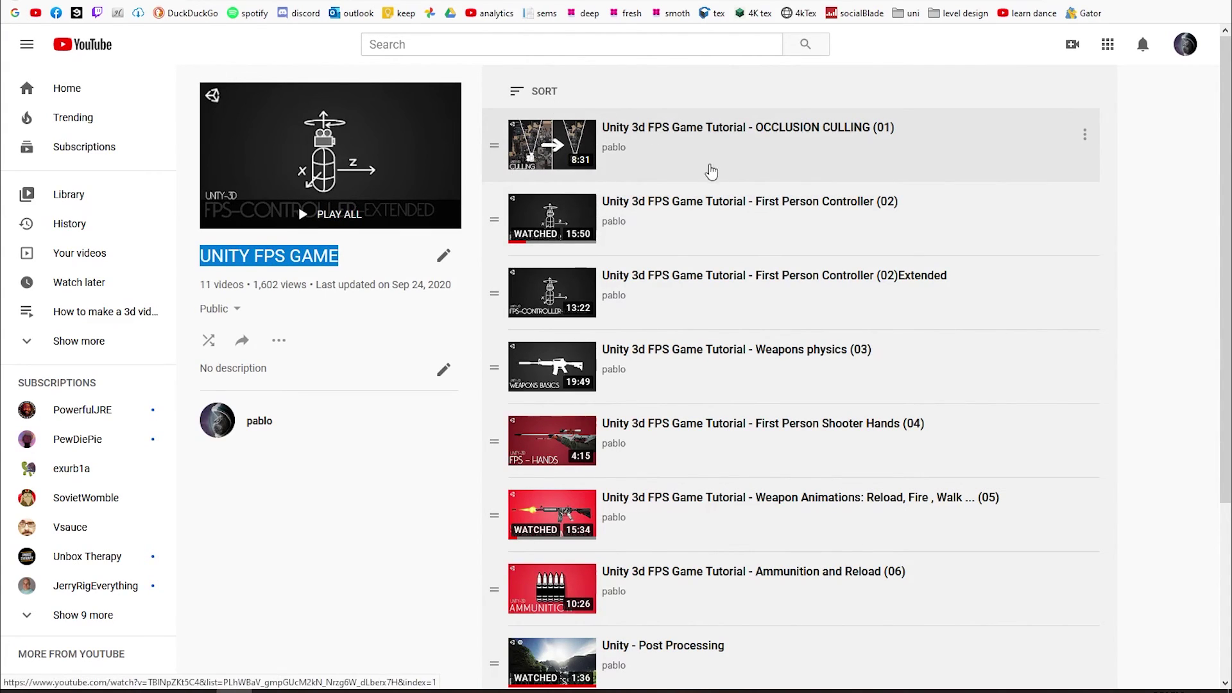
scroll(876, 360, "down", 1)
scroll(876, 360, "up", 1)
scroll(860, 278, "down", 4)
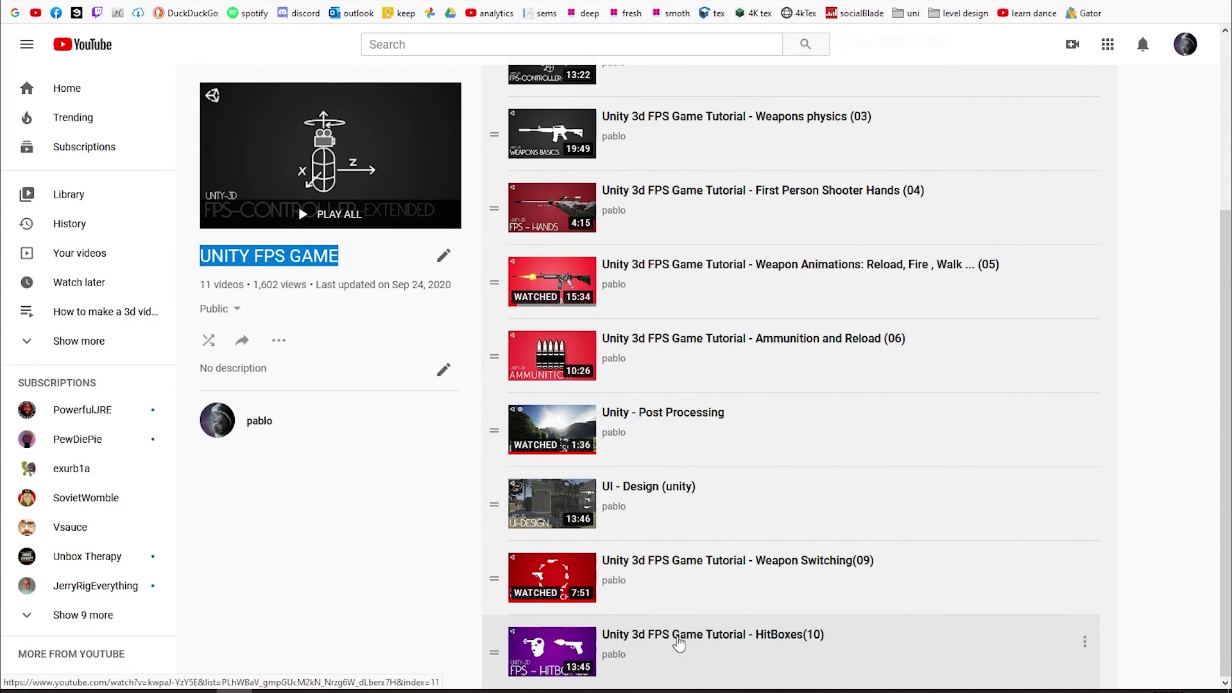
scroll(690, 151, "up", 4)
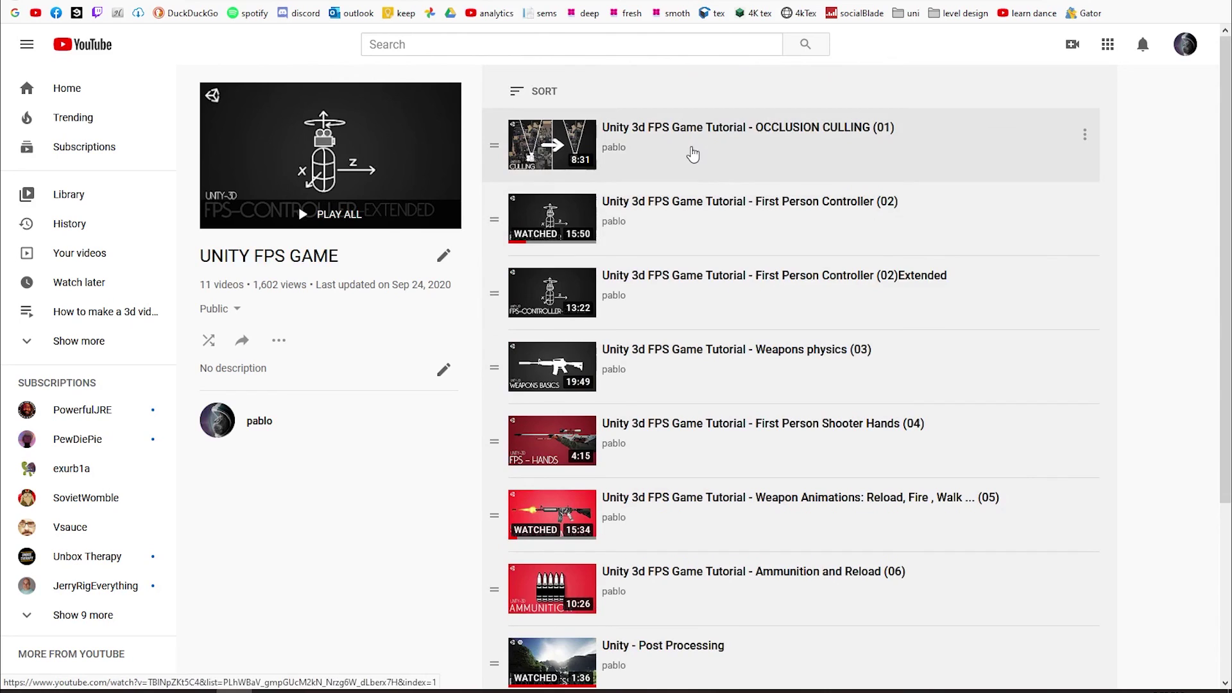
scroll(690, 652, "down", 4)
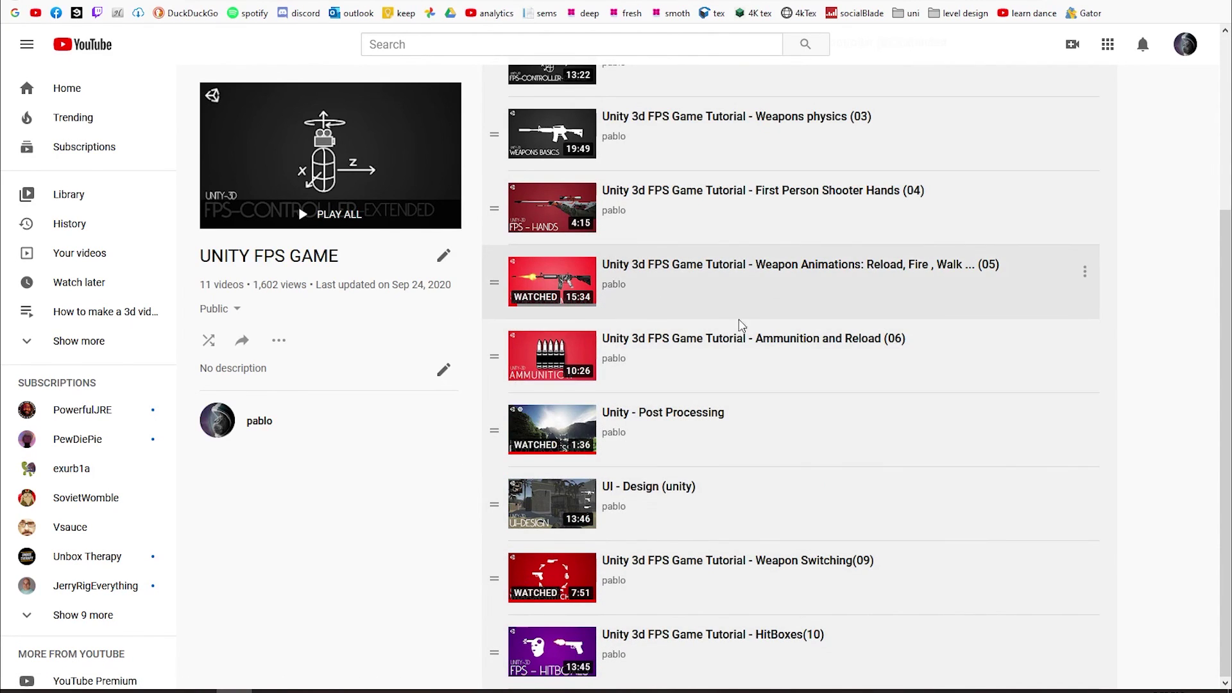
scroll(898, 338, "up", 4)
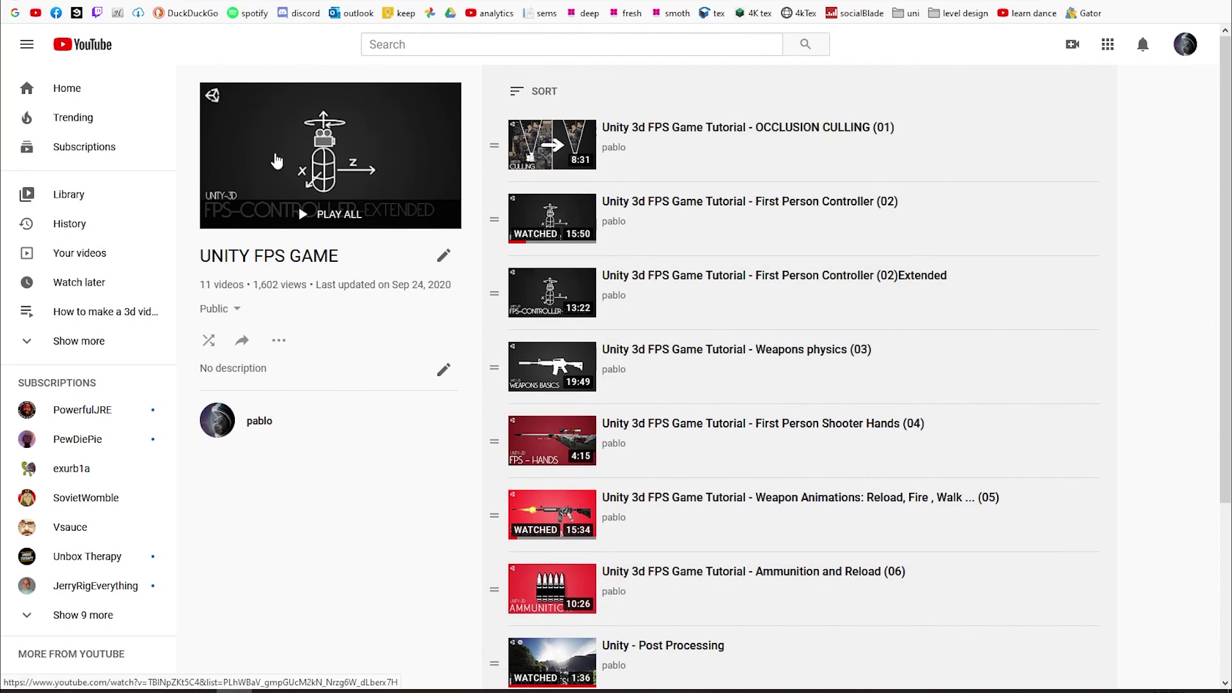
key("ctrl+l")
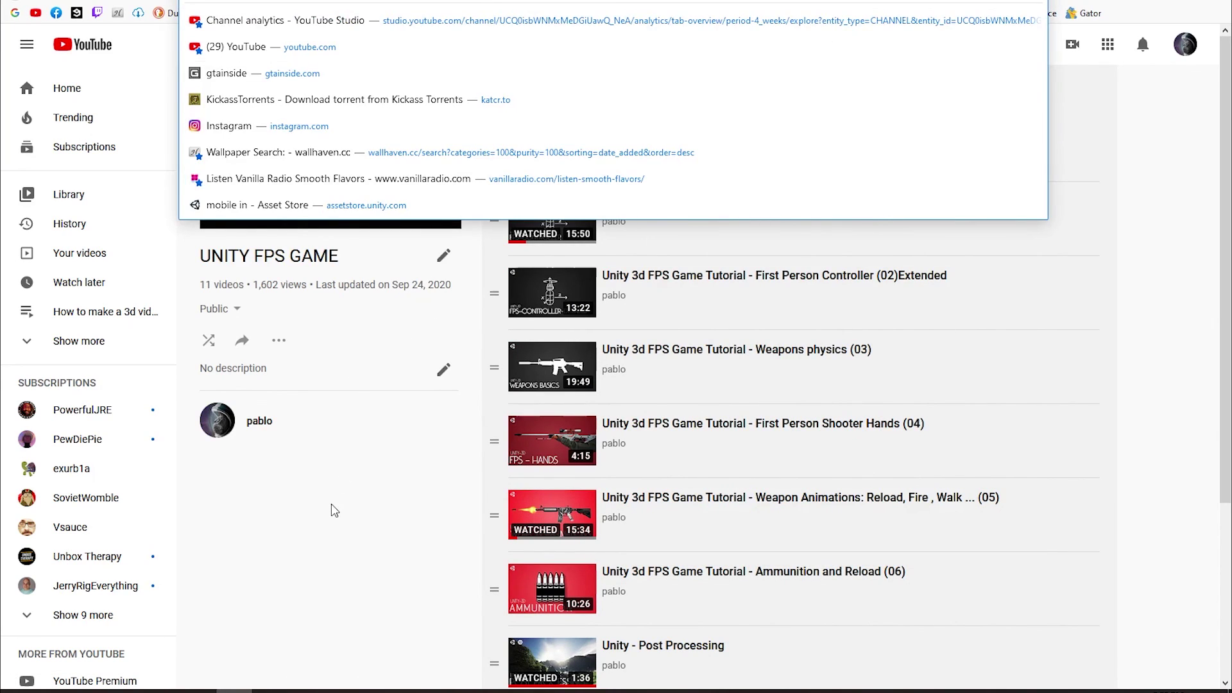
key("Escape")
key("ctrl+l")
key("Escape")
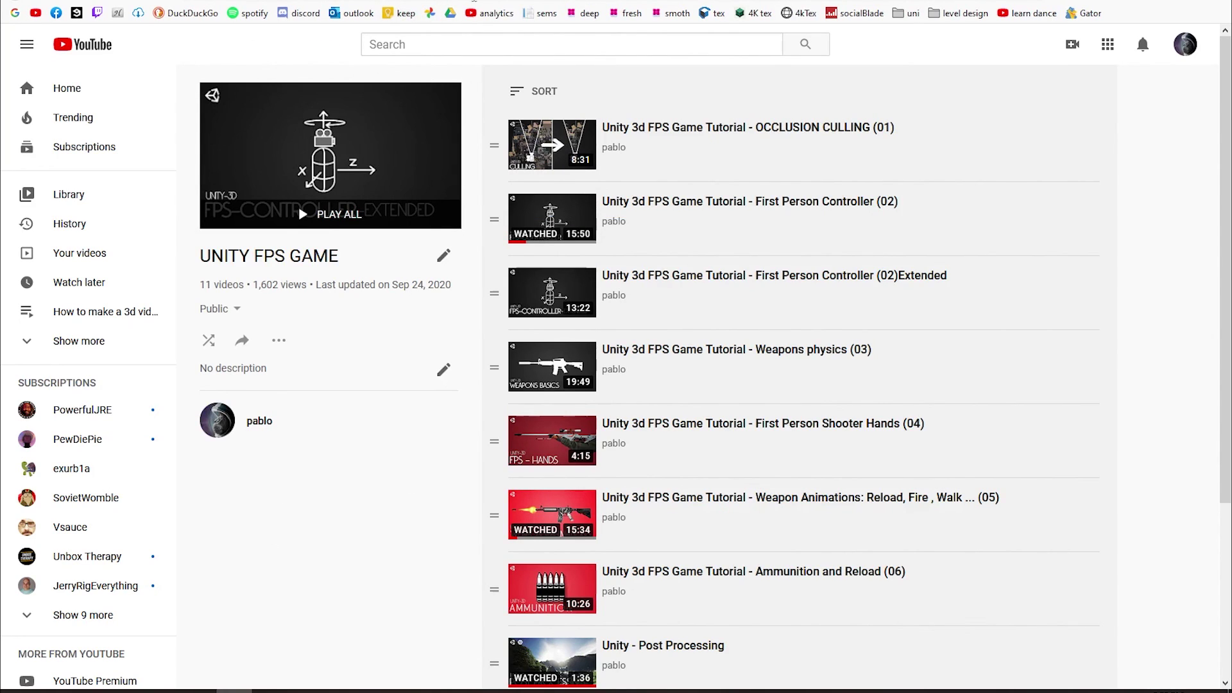